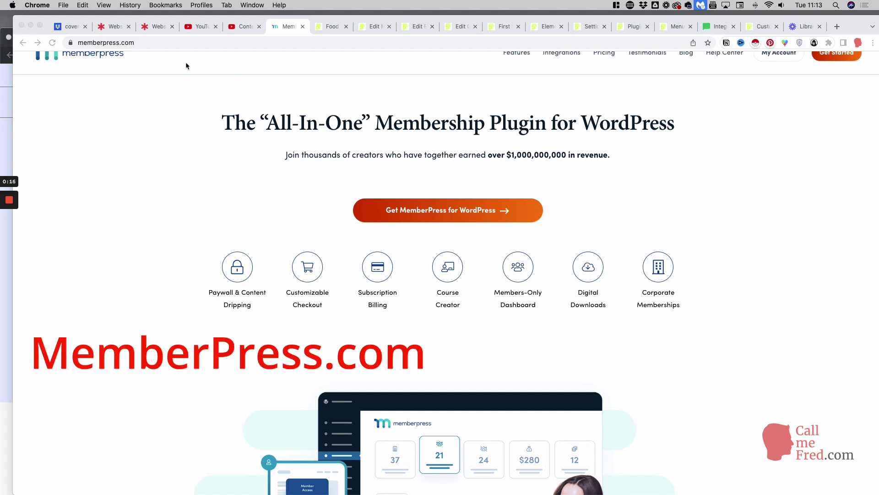
Step: Go through the Food Items list to the Free Membership edit page, priced 0.00 with lifetime access
left_click(151, 43)
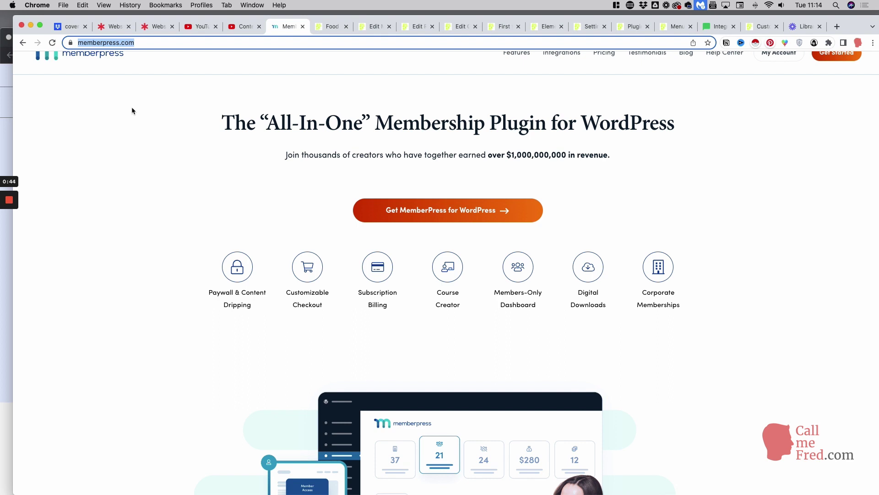
left_click(320, 26)
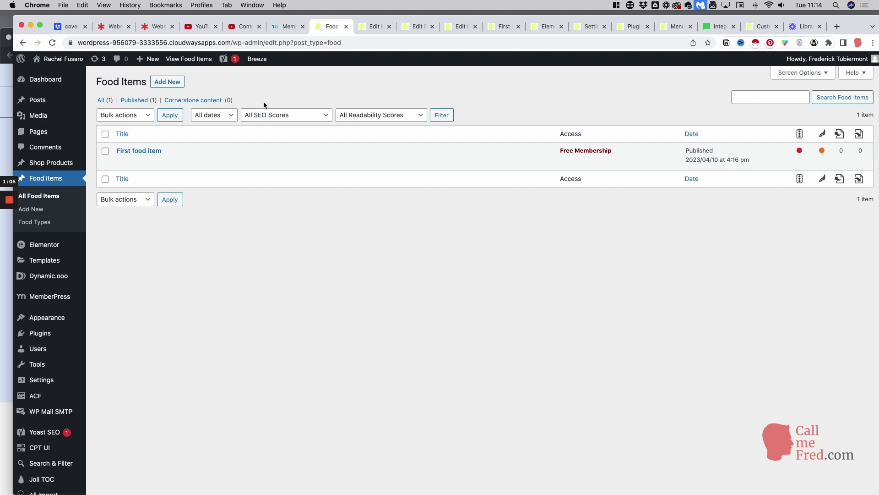
left_click(373, 28)
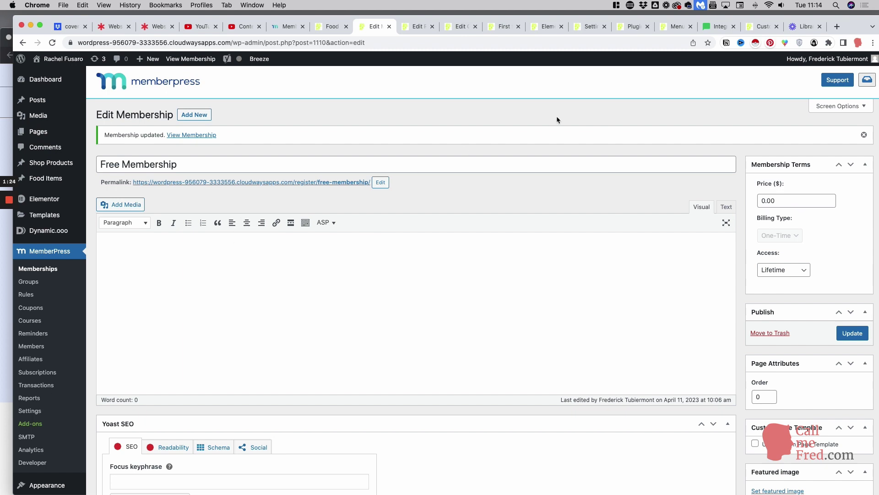
Step: Try a 10.00 recurring monthly price on the Free Membership
left_click(796, 201)
scroll(746, 182, "down", 1)
scroll(746, 181, "down", 3)
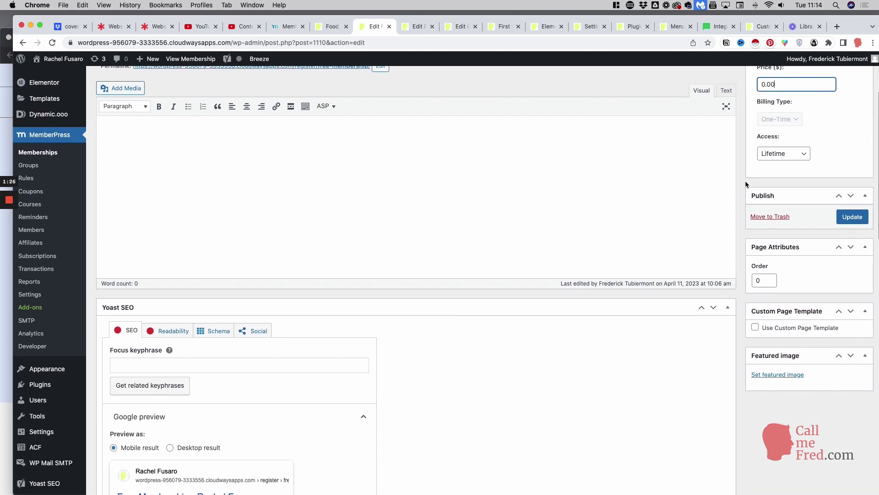
scroll(748, 180, "up", 3)
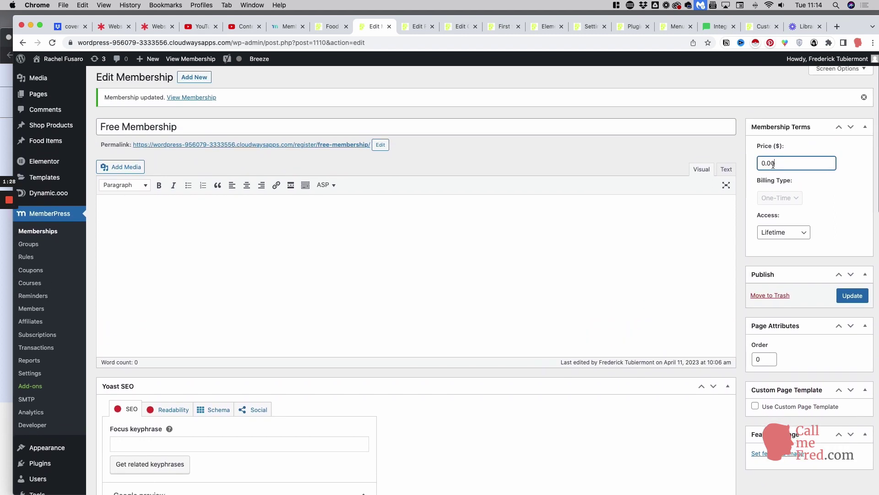
left_click(786, 165)
left_click_drag(785, 164, 752, 162)
left_click(763, 163)
type("1")
left_click(785, 200)
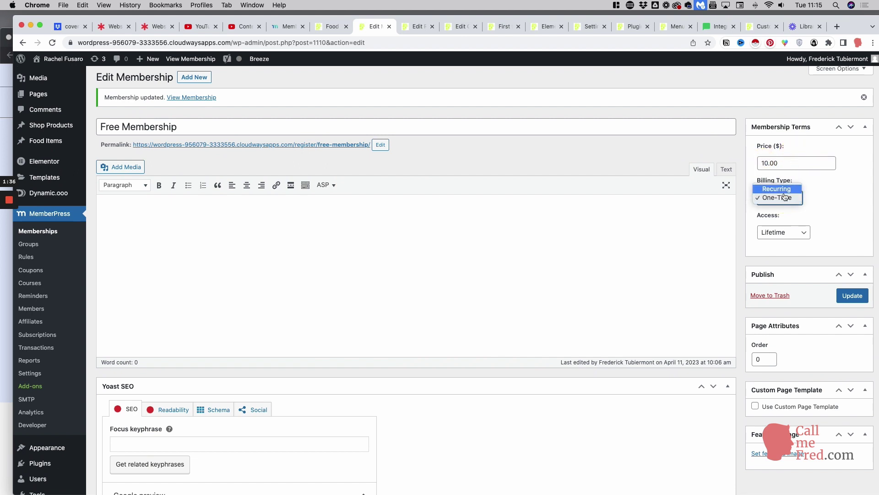
left_click(781, 189)
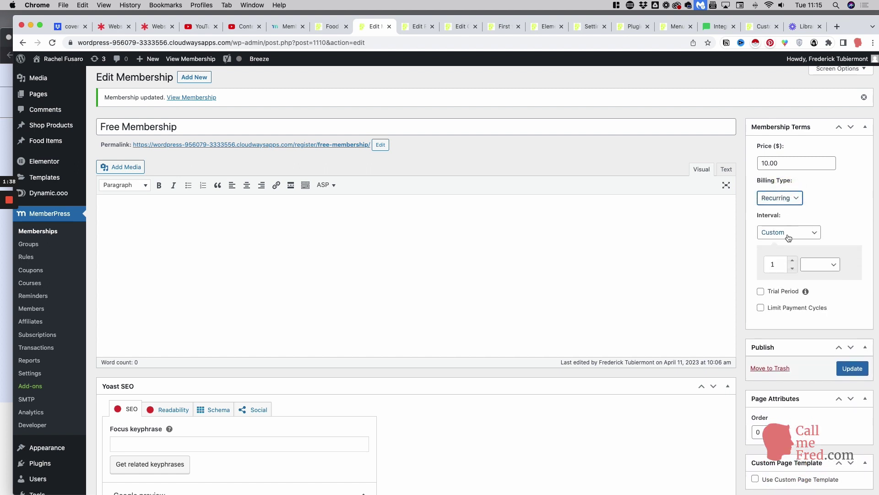
left_click(786, 236)
left_click(800, 191)
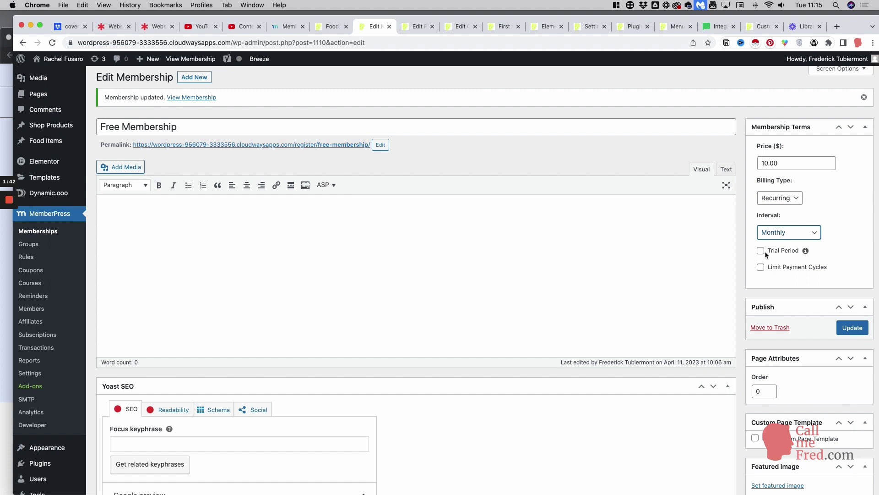
Step: Set the price back to 0, reverting to lifetime access, and update the membership
left_click(788, 198)
left_click(789, 162)
double_click(789, 163)
type("0")
left_click(810, 144)
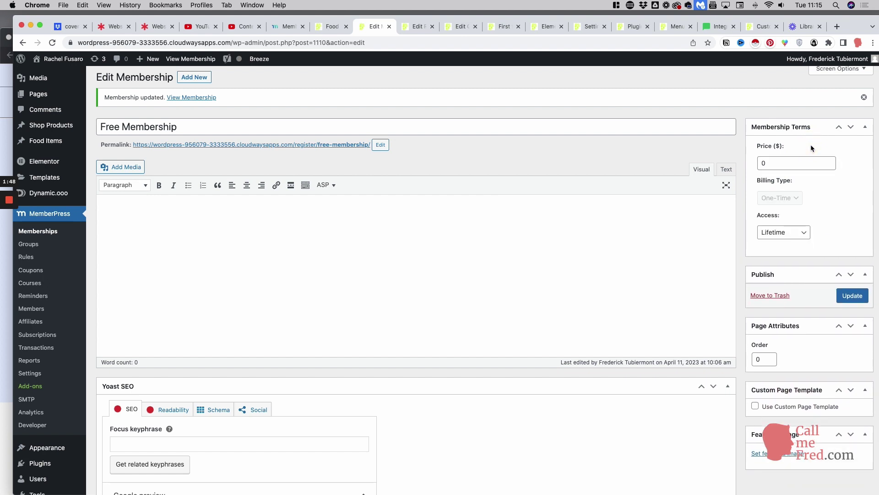
left_click(854, 295)
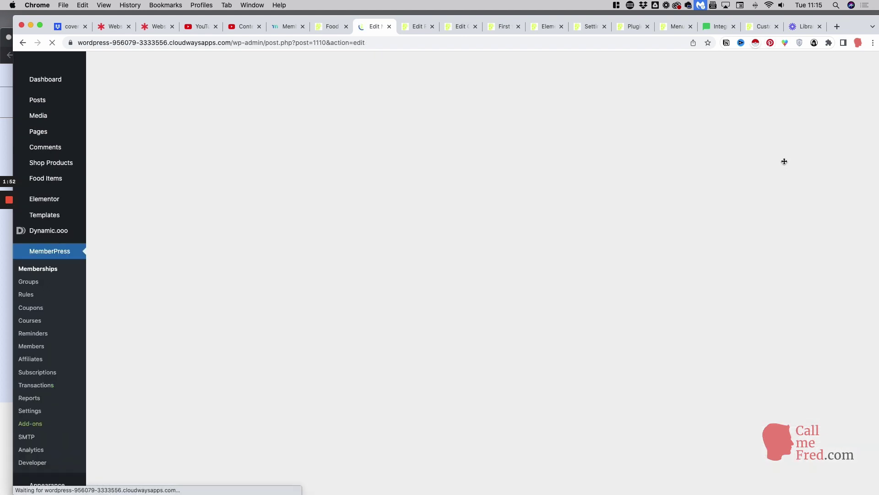
scroll(791, 193, "down", 2)
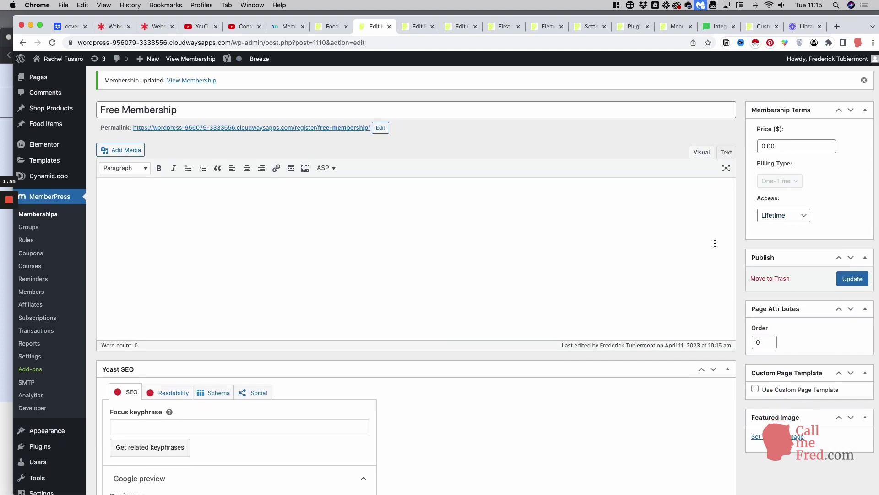
scroll(737, 242, "down", 10)
scroll(738, 241, "up", 8)
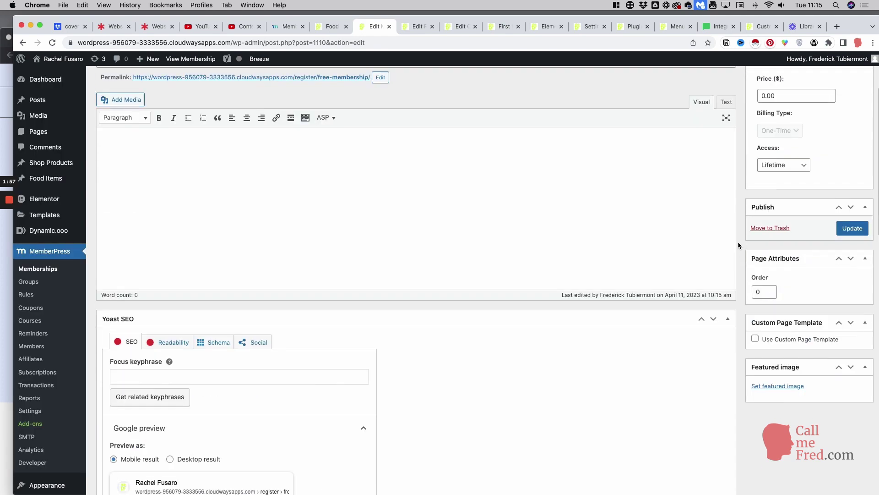
Step: Review the All Food Items rule's Free Membership access condition, toggling Enable Expiration on and back off
left_click(409, 26)
scroll(432, 174, "up", 6)
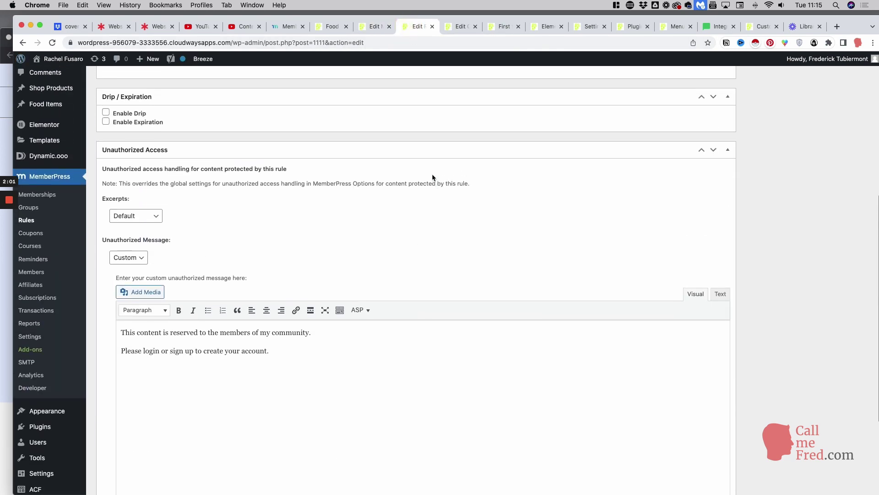
scroll(432, 178, "up", 5)
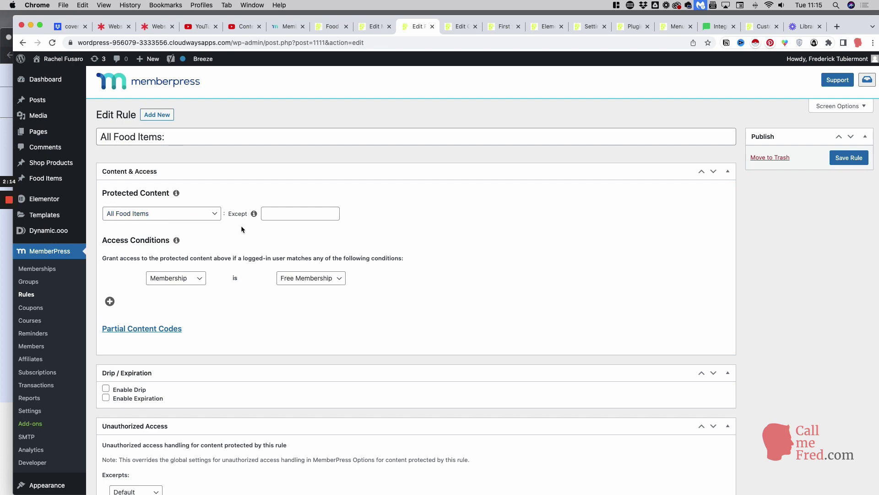
scroll(241, 225, "down", 3)
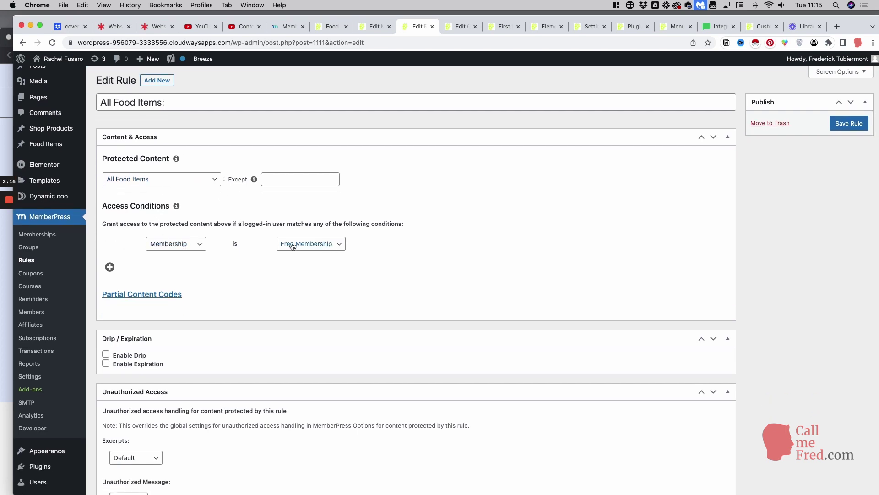
scroll(243, 263, "down", 5)
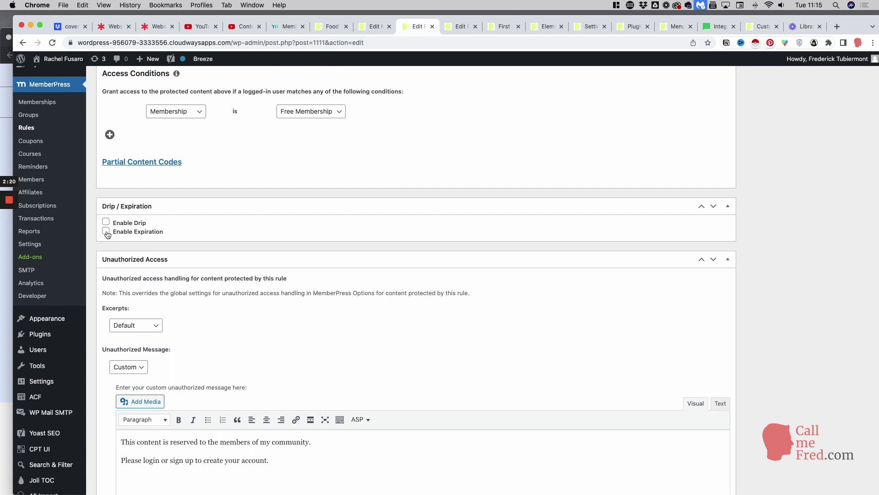
left_click(106, 231)
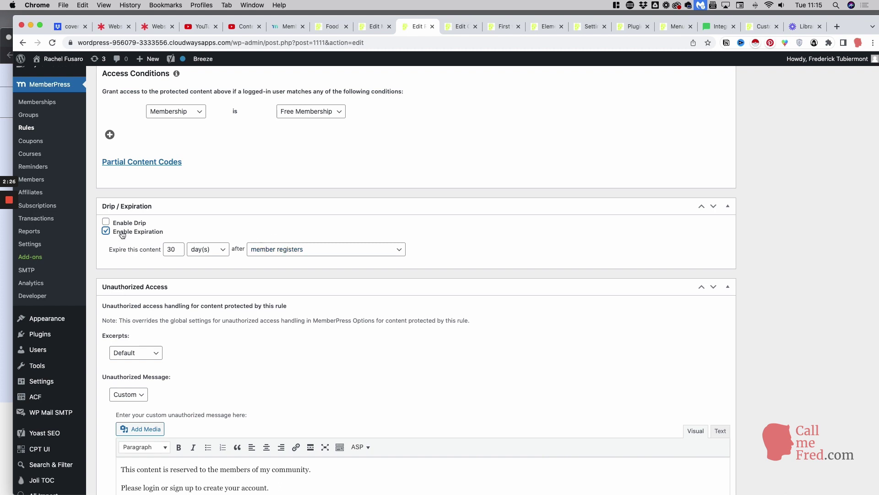
left_click(106, 231)
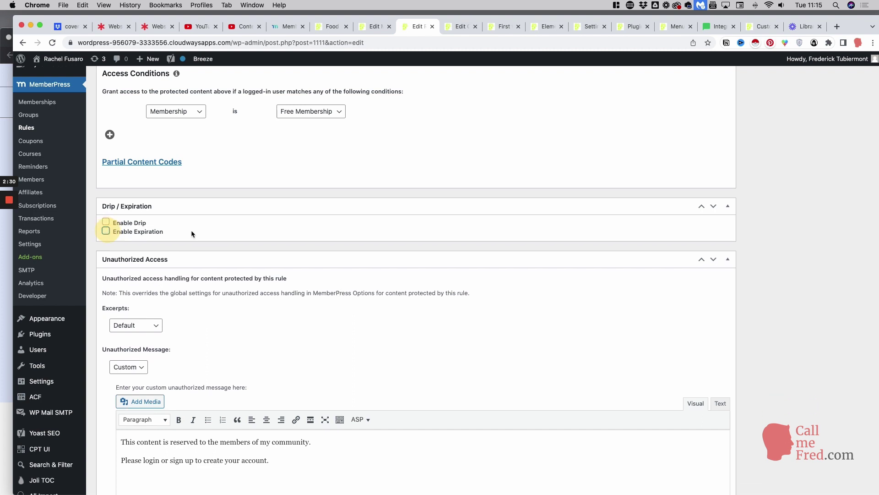
scroll(190, 236, "down", 5)
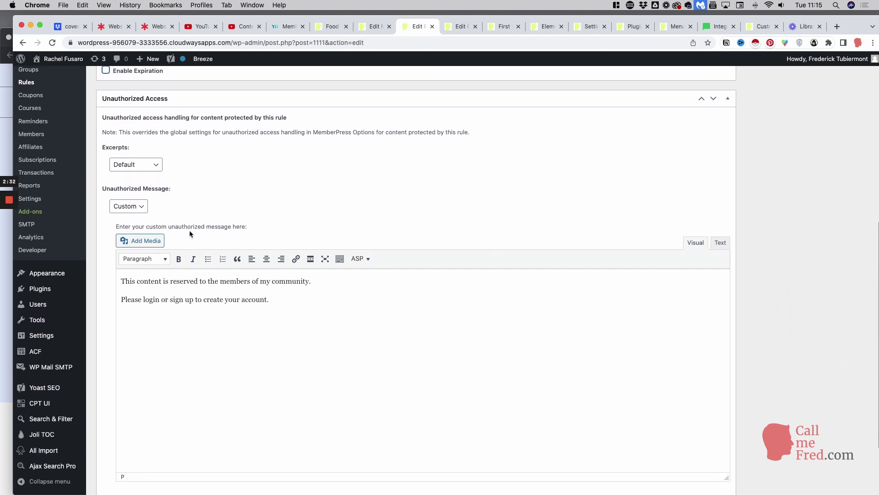
scroll(190, 206, "down", 1)
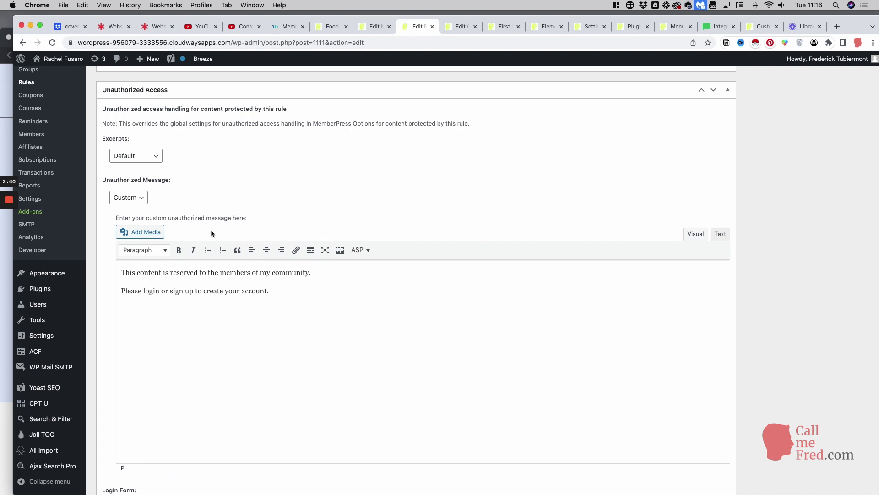
scroll(281, 270, "down", 1)
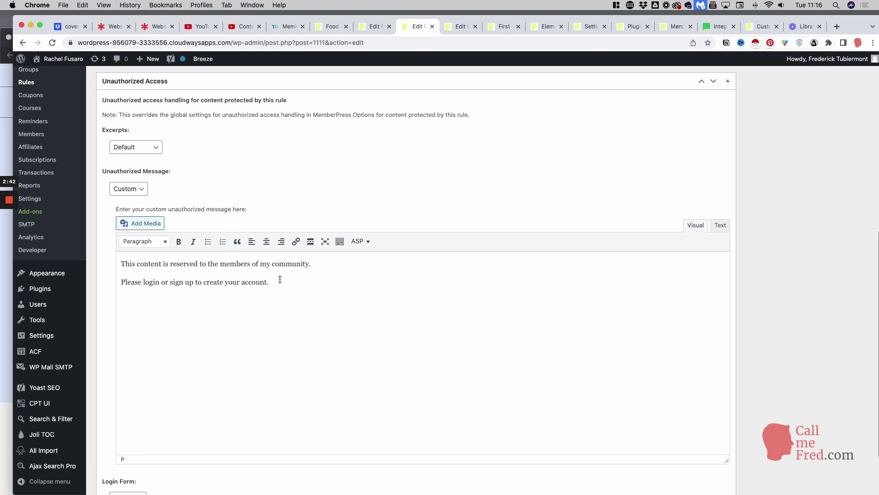
left_click_drag(279, 281, 116, 258)
scroll(216, 263, "down", 2)
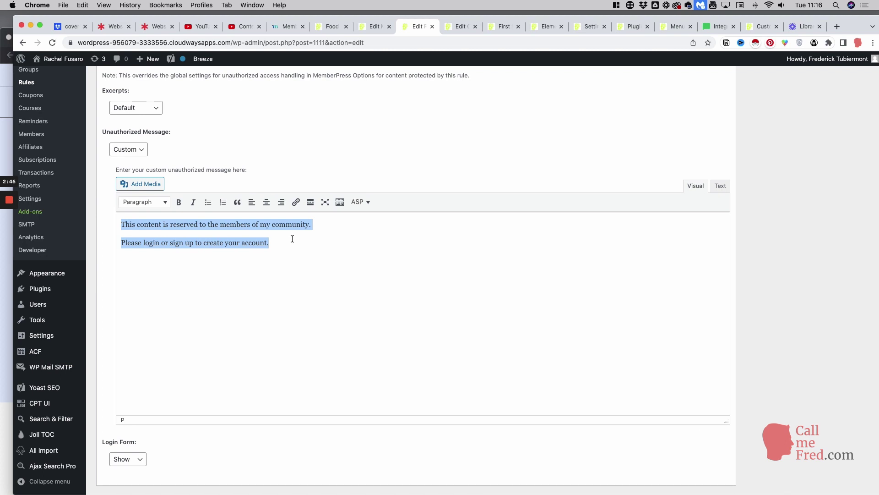
scroll(278, 238, "down", 1)
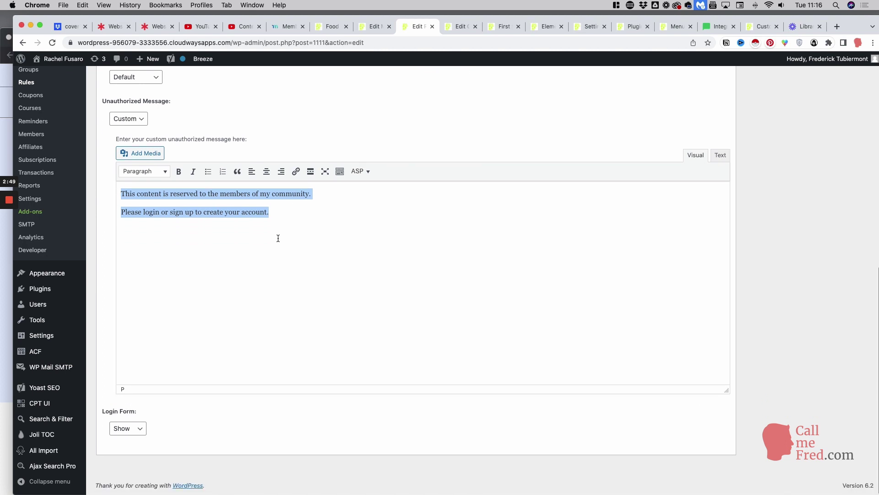
left_click(217, 409)
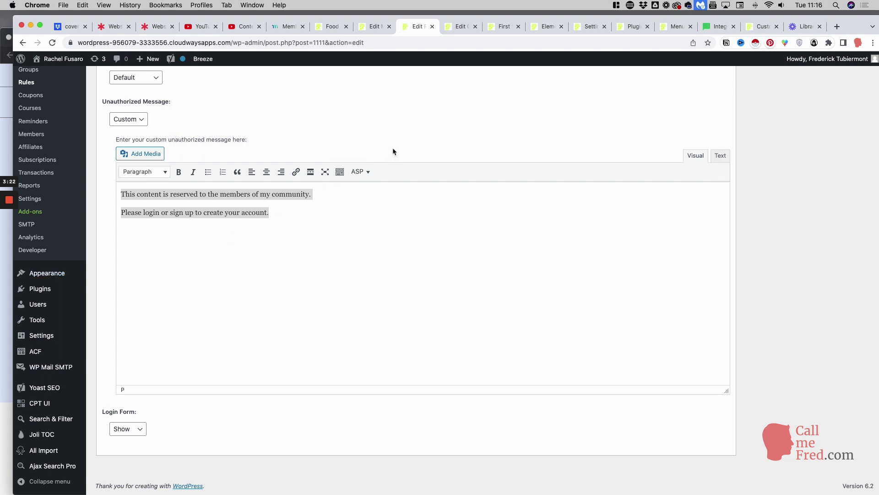
Step: Open the Plans group's edit page and scroll to its Memberships list showing Free Membership
left_click(457, 26)
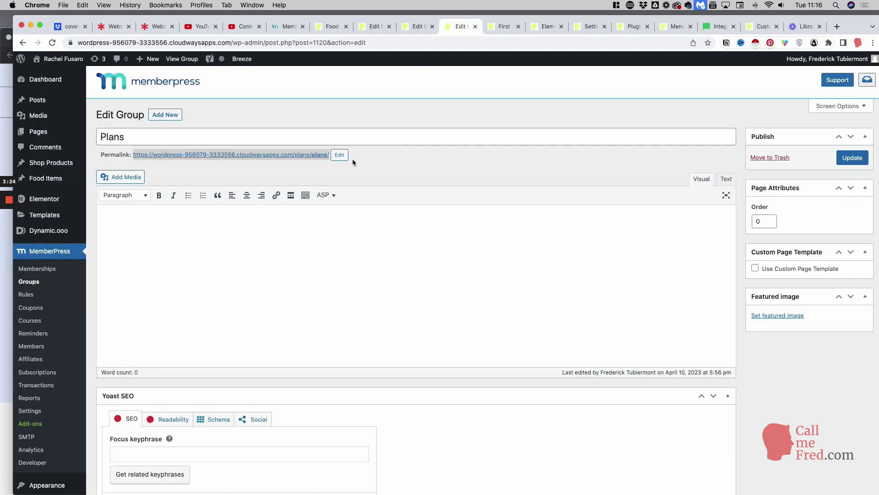
left_click(250, 139)
left_click_drag(144, 116, 92, 115)
left_click(210, 136)
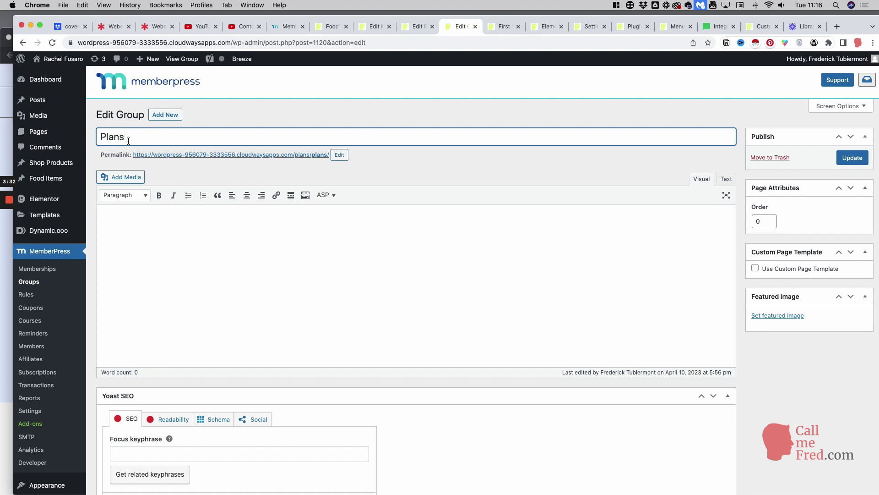
left_click_drag(130, 140, 88, 136)
scroll(206, 187, "down", 2)
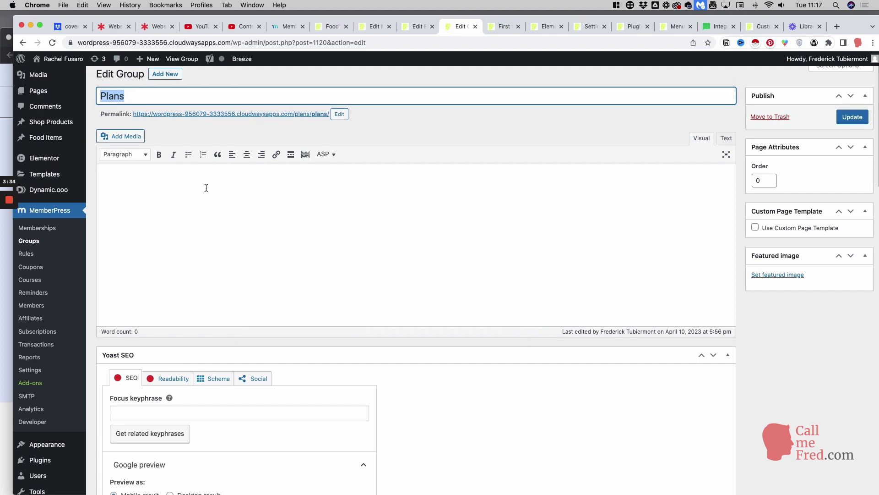
scroll(206, 188, "down", 20)
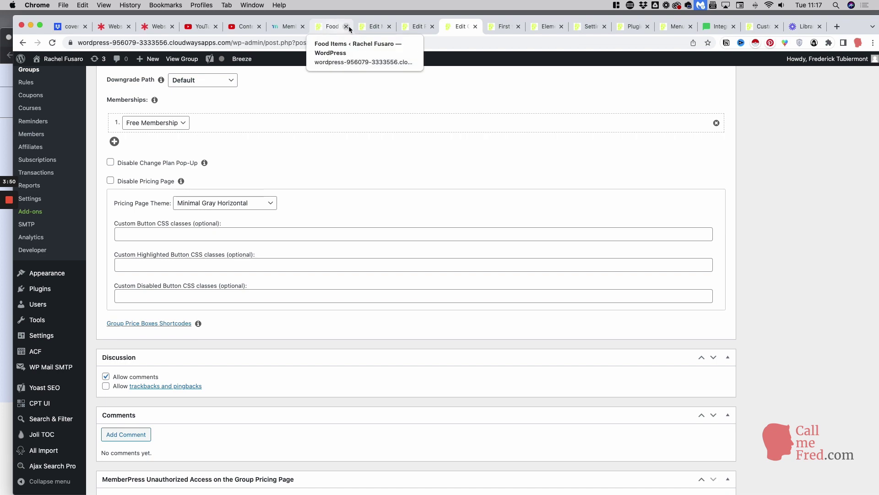
Step: View the live First food item page, scrolling through its body text and dog food image
left_click(496, 25)
scroll(464, 81, "up", 3)
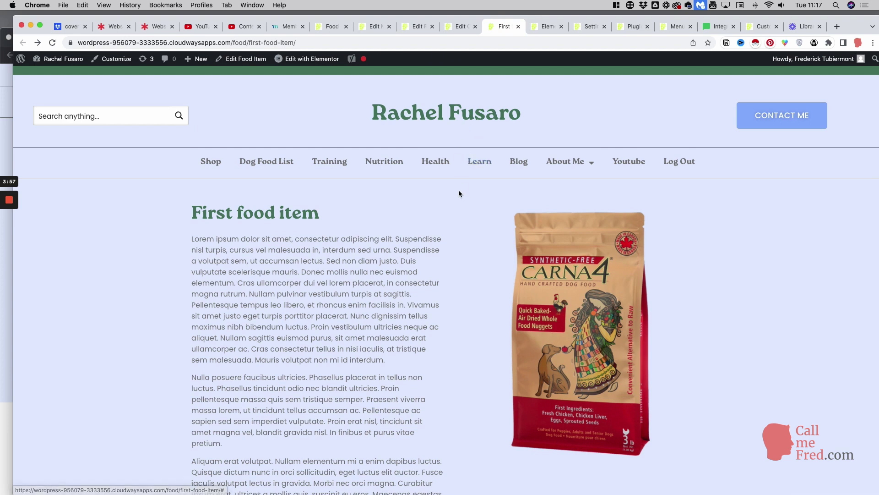
scroll(457, 194, "down", 2)
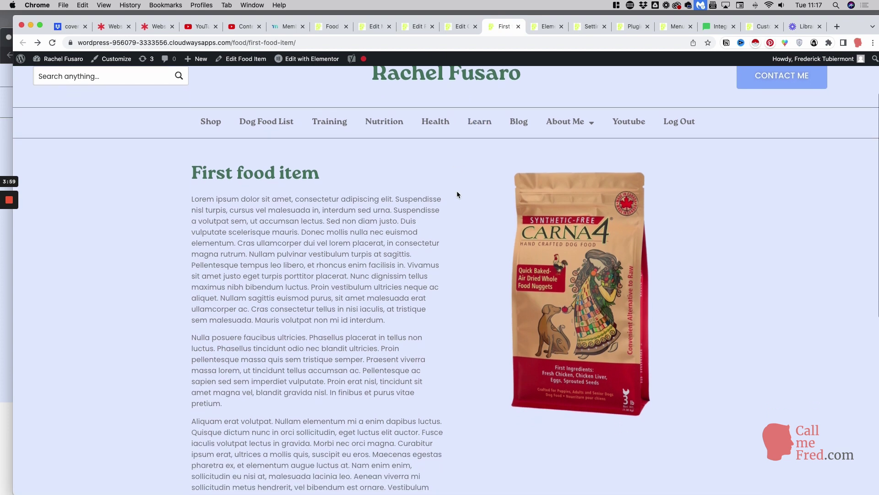
left_click_drag(321, 178, 454, 224)
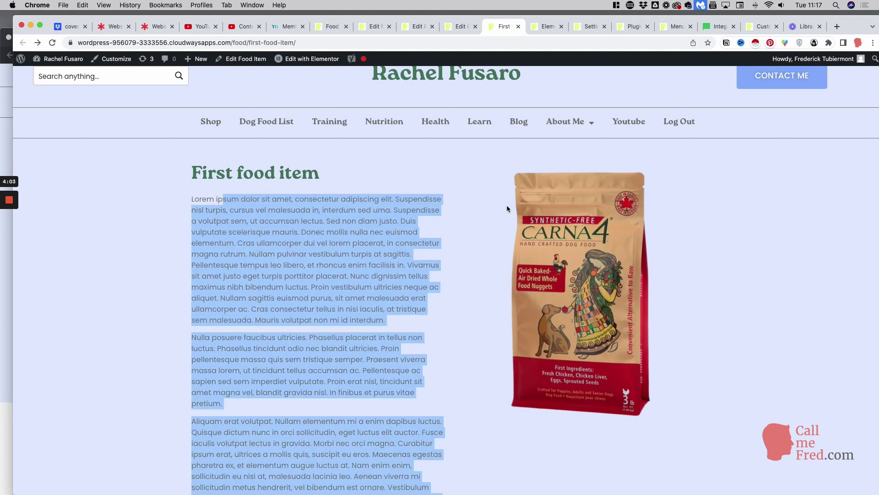
scroll(497, 208, "down", 1)
scroll(486, 204, "down", 10)
scroll(487, 206, "up", 10)
scroll(487, 202, "up", 7)
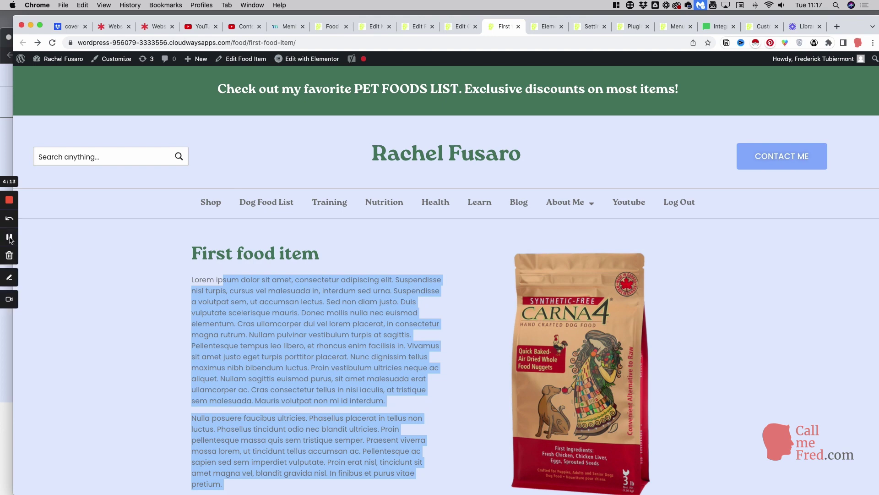
Step: In incognito, review the First food item members-only notice, then open the $0.00 Free Membership sign-up
left_click(6, 145)
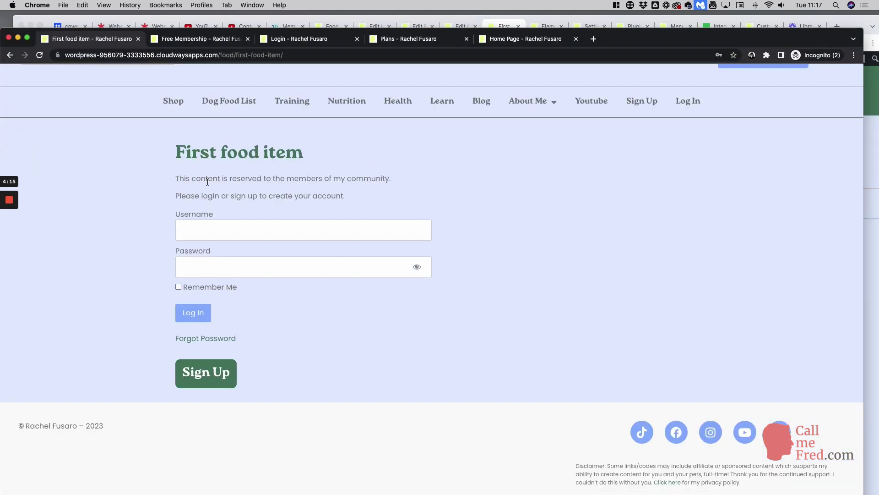
scroll(215, 172, "up", 3)
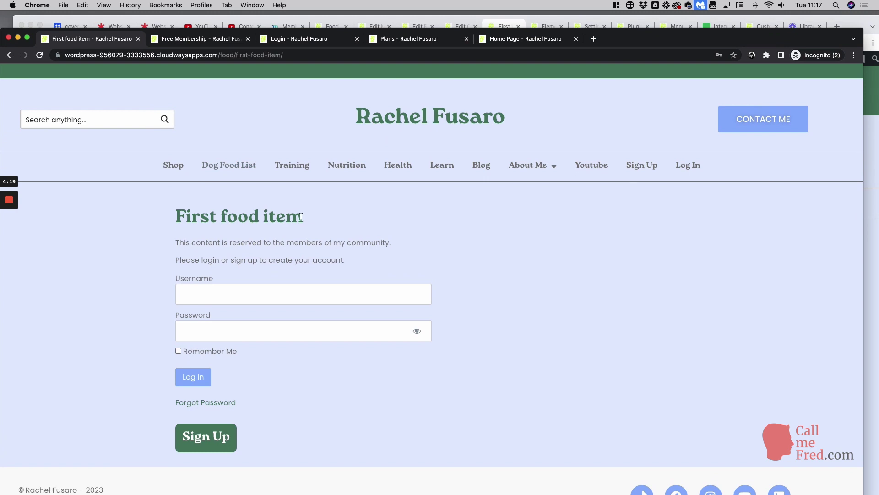
mouse_move(301, 217)
left_mouse_down()
mouse_move(172, 213)
mouse_move(304, 216)
left_mouse_up()
left_click(177, 214)
left_click_drag(356, 262, 174, 245)
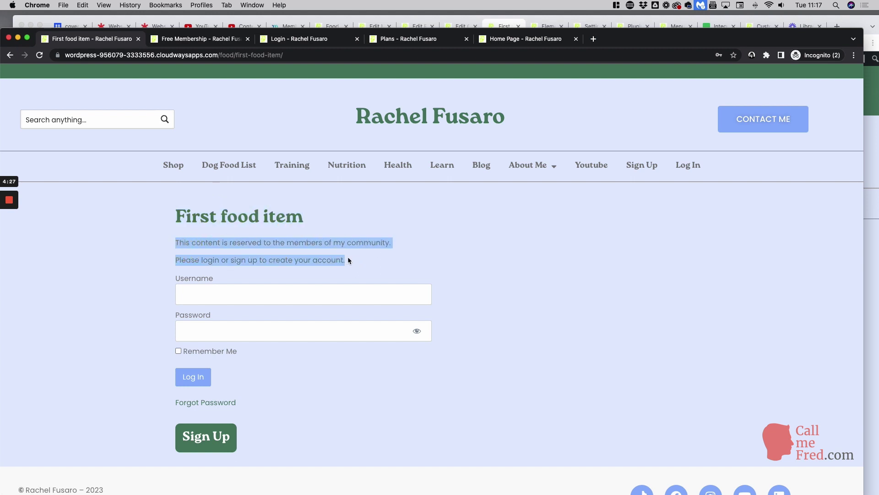
left_click_drag(218, 276, 180, 277)
scroll(251, 280, "down", 2)
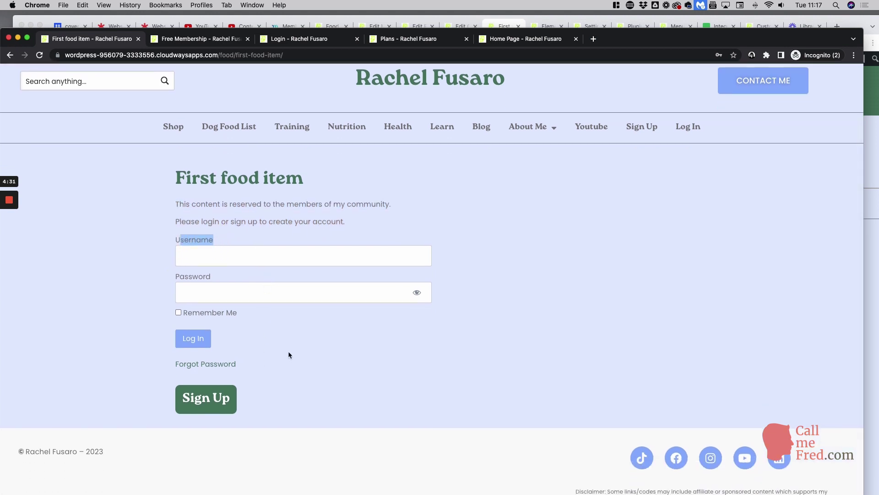
scroll(284, 352, "down", 1)
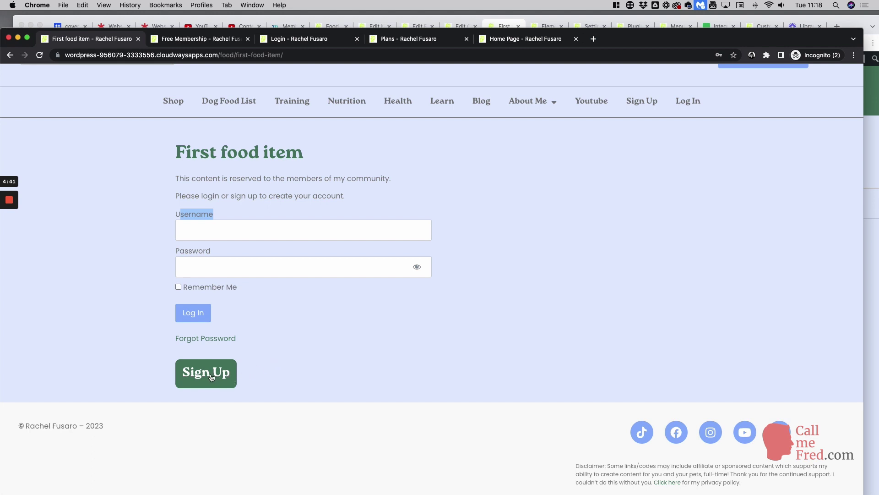
left_click(214, 40)
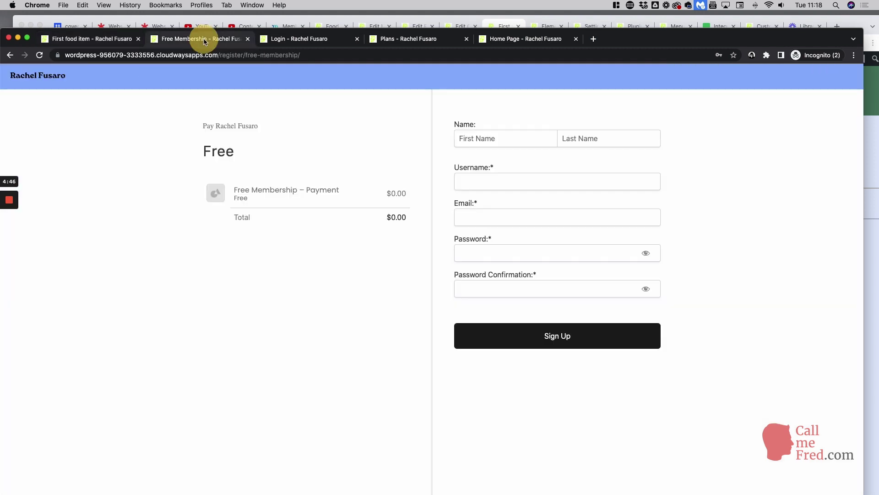
Step: Return to the gated First food item page, then bring the main browser window forward
left_click(101, 41)
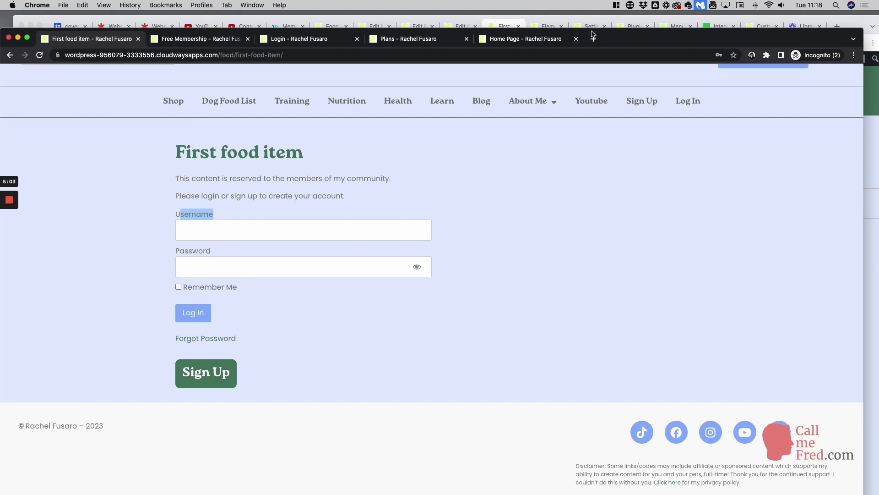
left_click(552, 26)
Step: In Elementor, select the title section to show its MemberPress restriction rule set to None
left_click(552, 27)
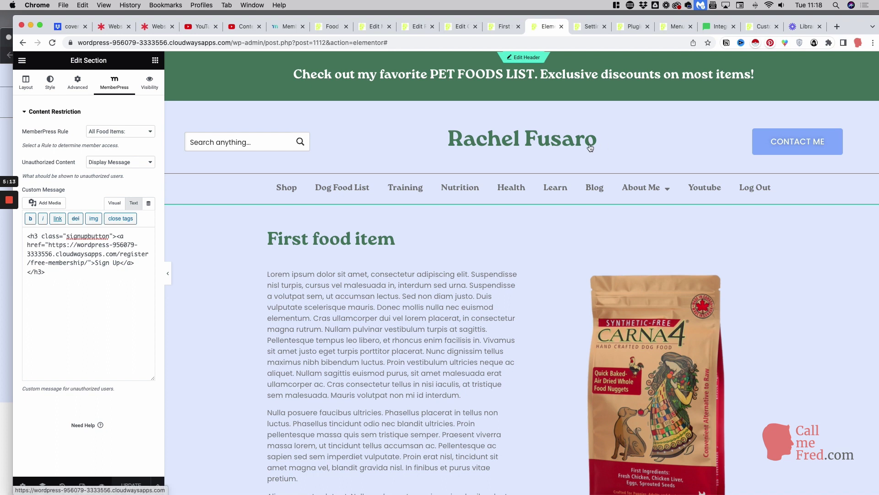
mouse_move(503, 244)
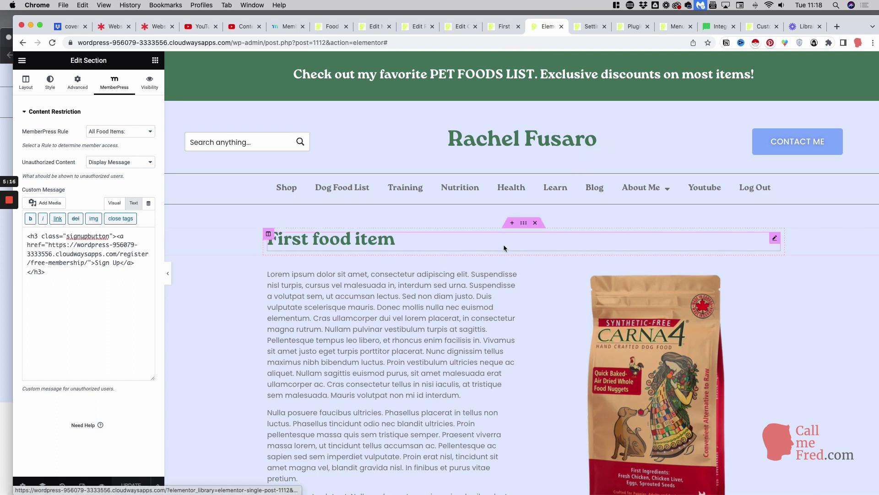
left_click(523, 224)
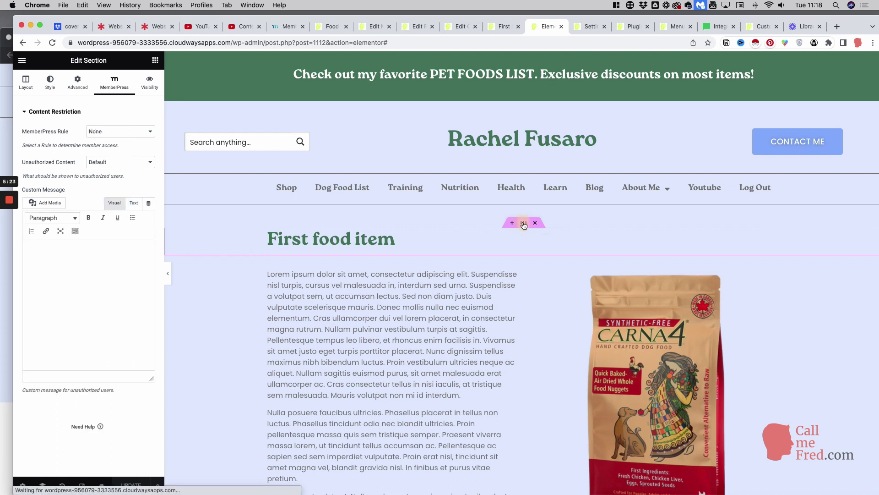
Step: Confirm the title section's rule stays None, then inspect the lower section's All Food Items restriction
left_click(111, 133)
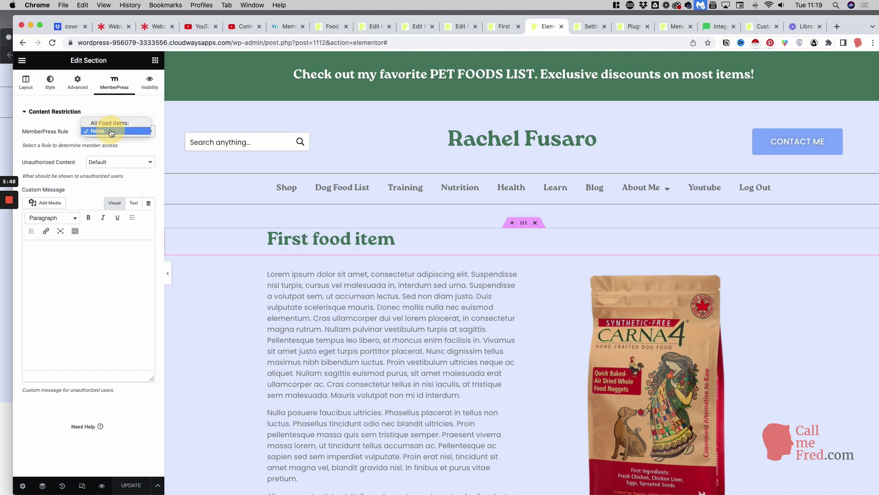
left_click(66, 127)
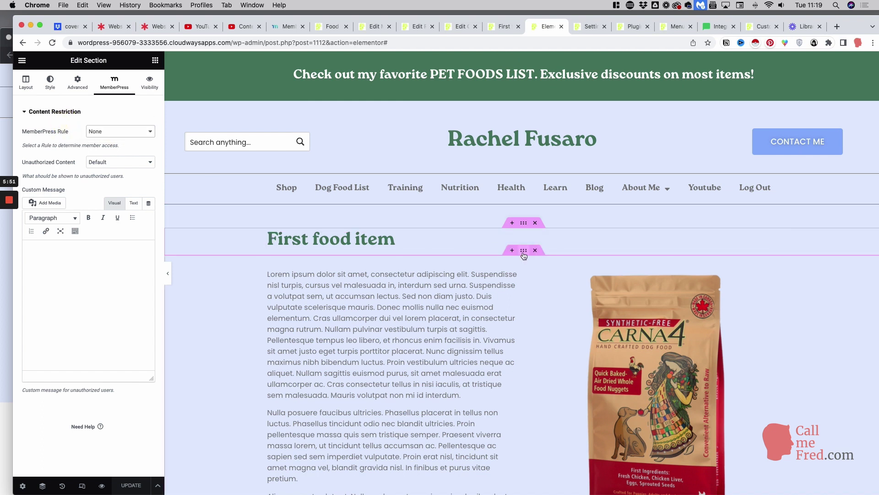
left_click(524, 255)
left_click(106, 88)
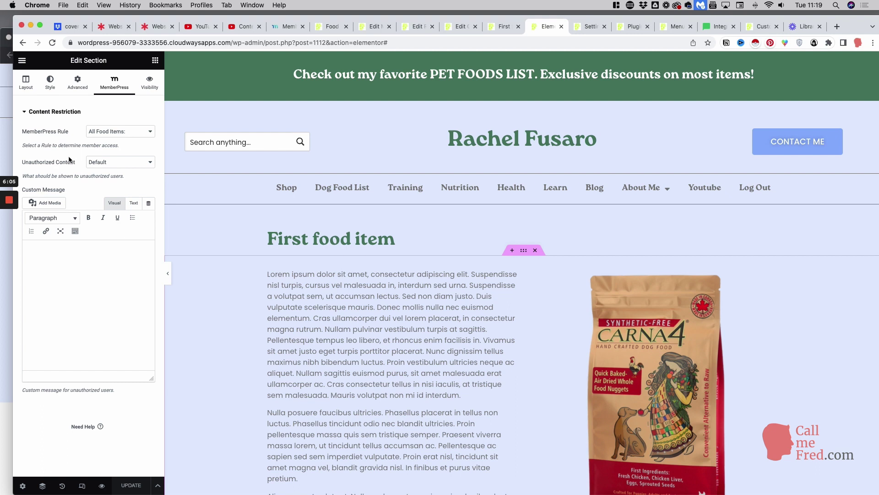
scroll(329, 233, "down", 3)
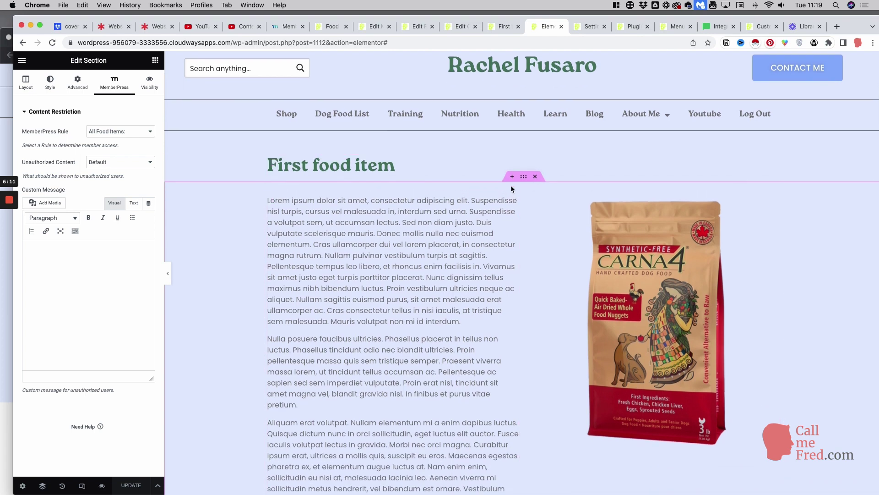
scroll(522, 178, "down", 10)
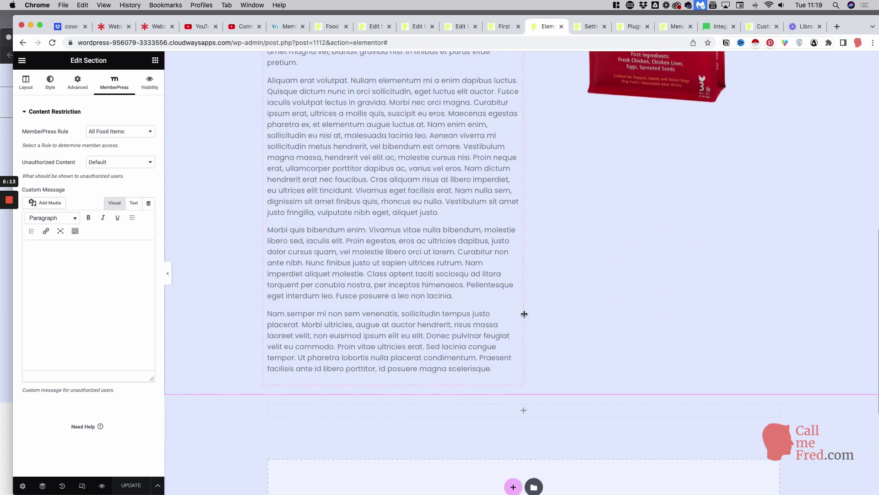
left_click(524, 323)
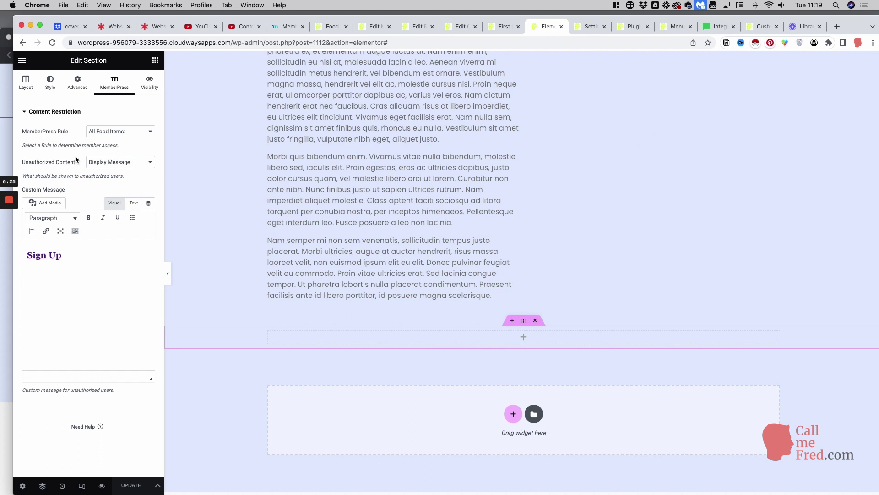
Step: Find the signupbutton class on the custom message's Sign Up link, then view Additional CSS
left_click(76, 258)
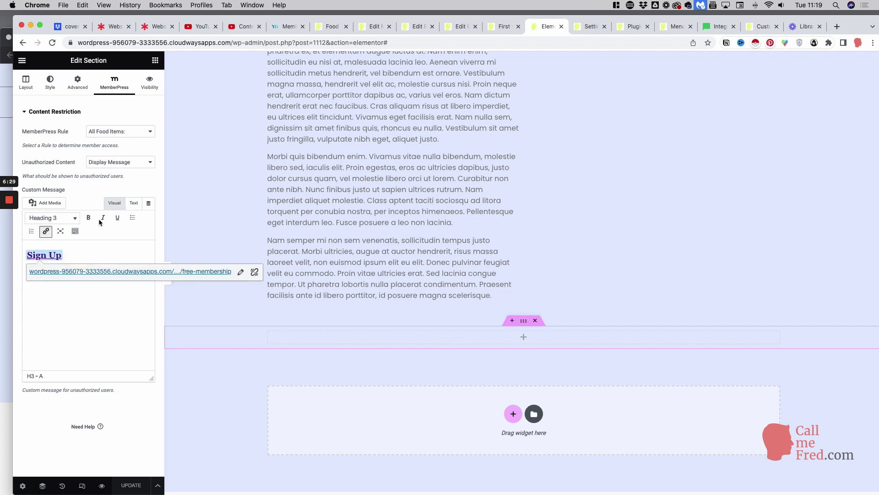
left_click(73, 251)
left_click_drag(69, 252, 31, 252)
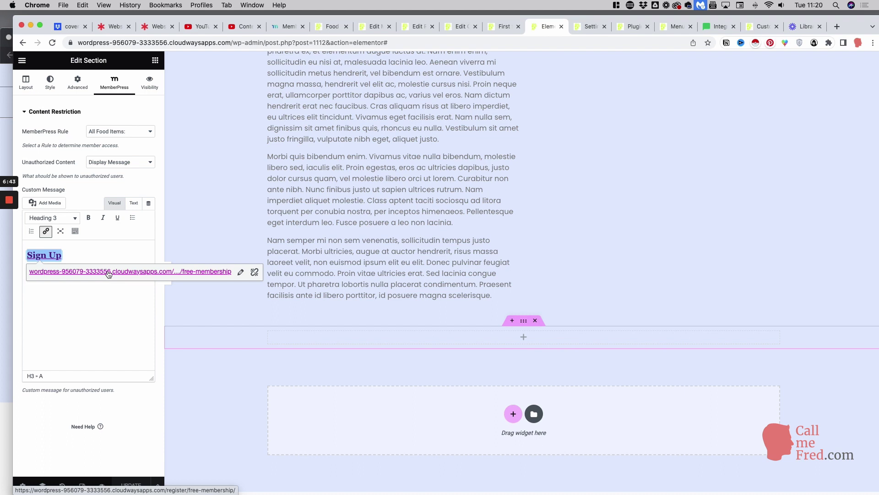
left_click(133, 204)
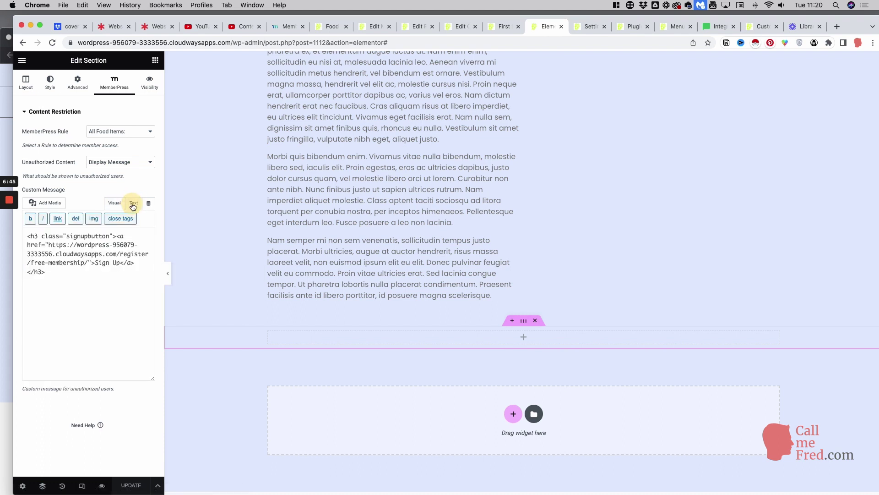
double_click(92, 235)
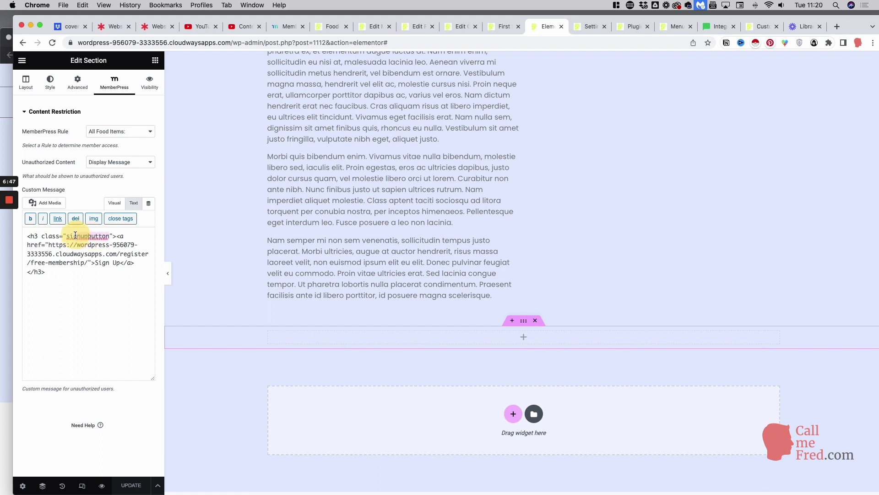
left_click_drag(75, 236, 111, 237)
left_click(114, 203)
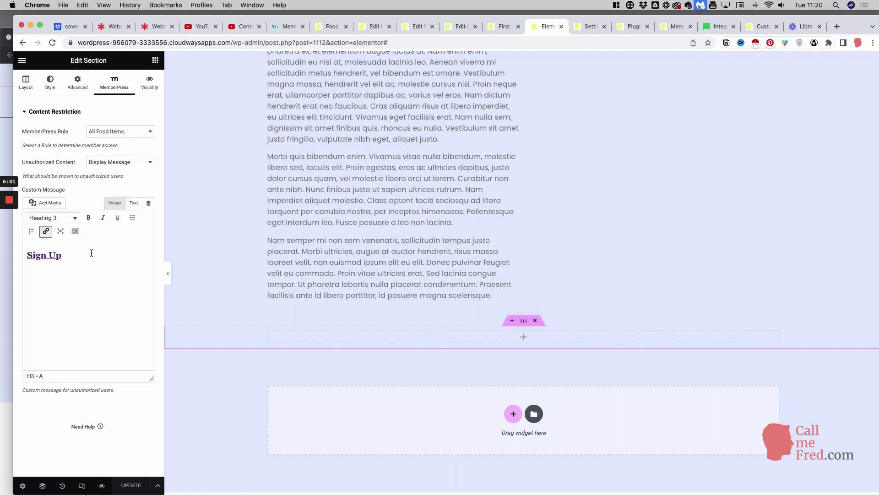
left_click(752, 27)
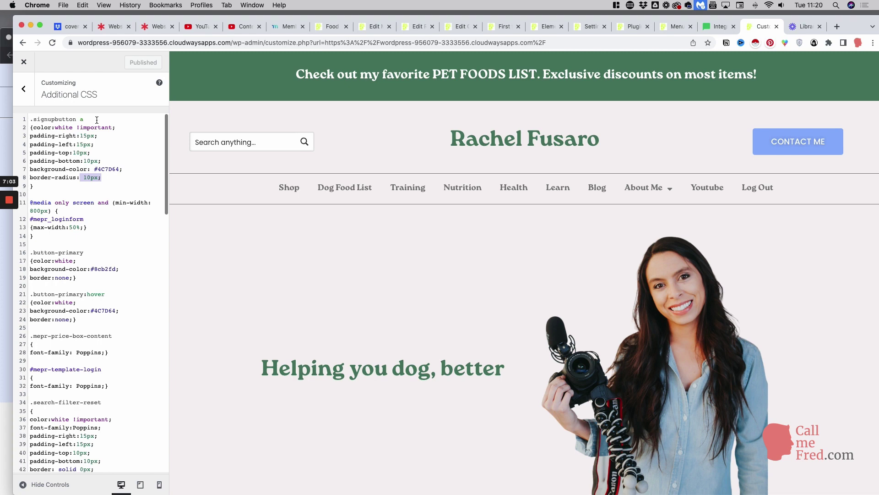
Step: Review the .signupbutton a rule's white text, padding, #4C7D64 background and border-radius, then bring the First food item page forward
left_click_drag(52, 186, 23, 123)
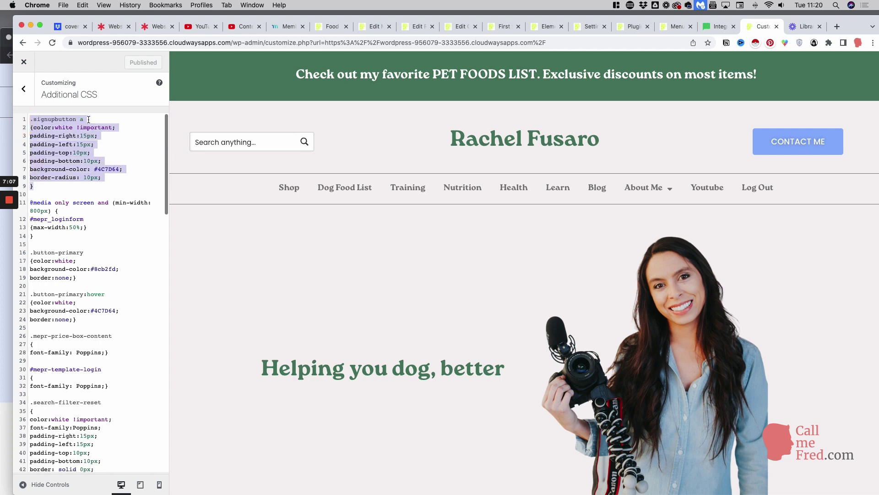
left_click(77, 127)
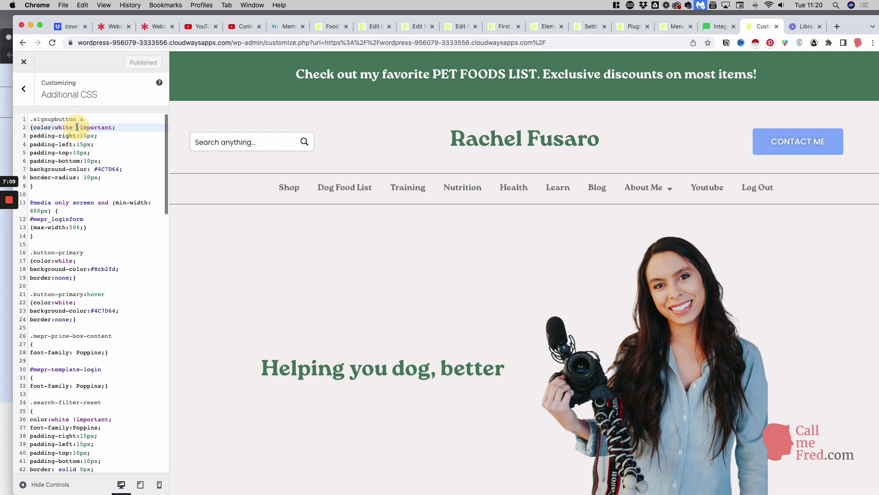
left_click(66, 153)
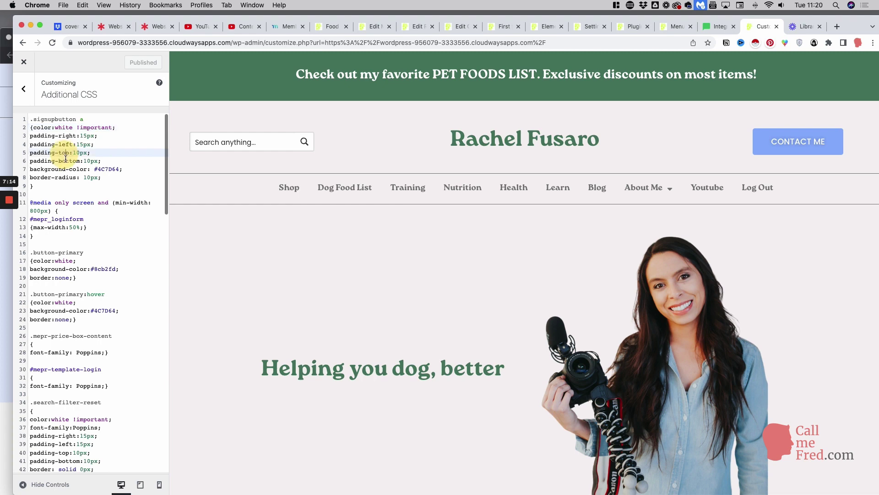
left_click(125, 169)
left_click_drag(124, 169, 94, 169)
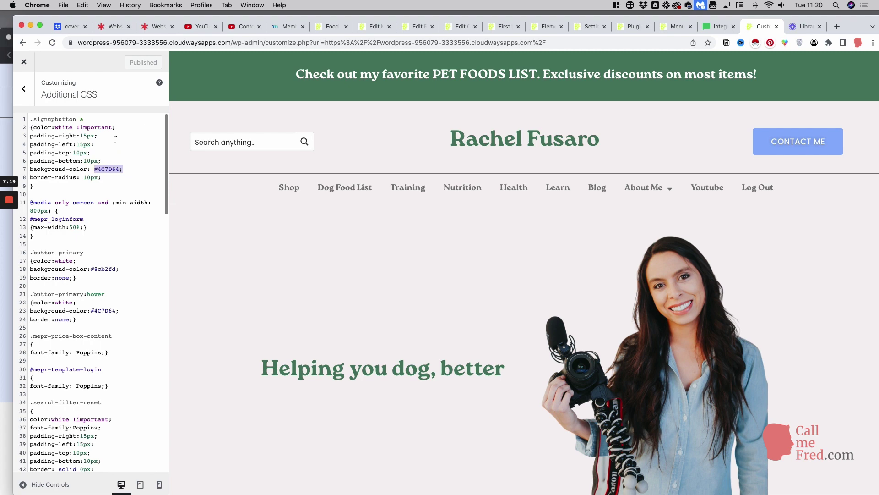
left_click(112, 177)
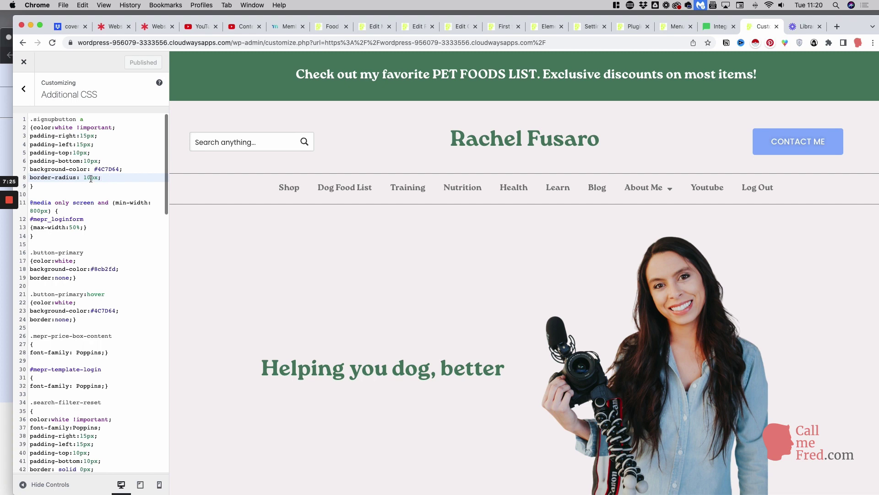
left_click(10, 148)
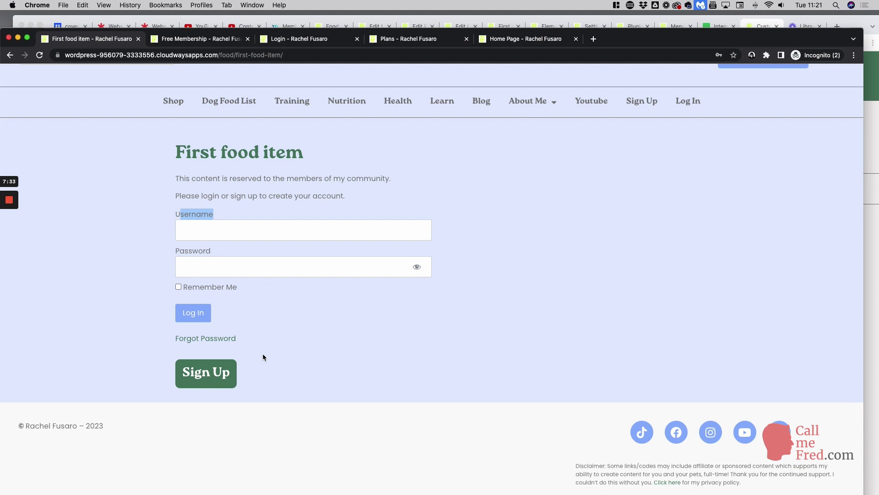
Step: As a visitor, check the gated First food item page, the Free Membership registration form and the Login page
left_click(273, 200)
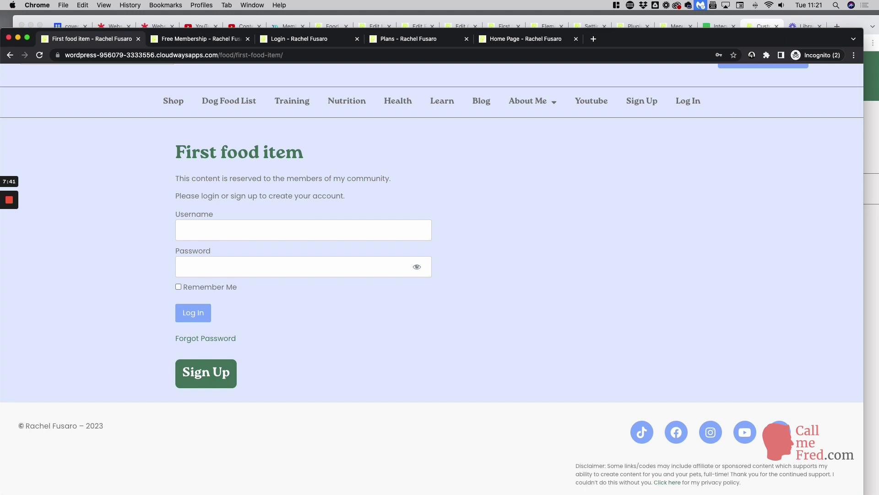
left_click(198, 38)
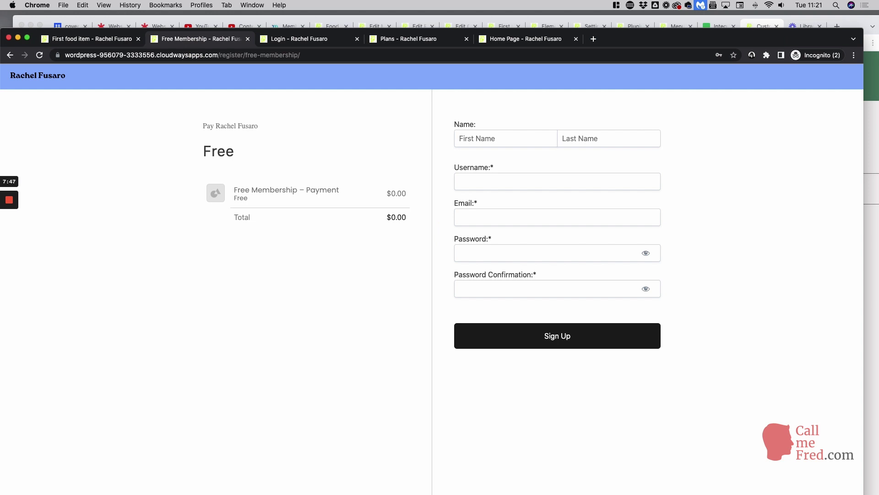
left_click(294, 38)
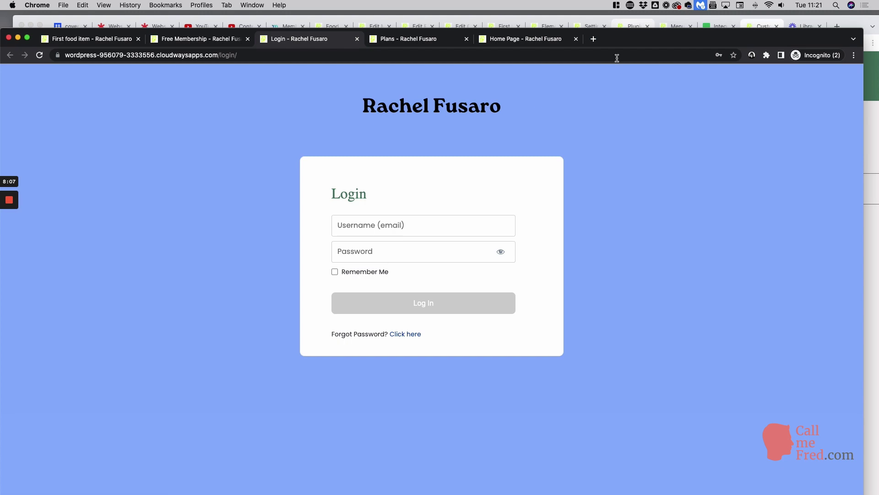
left_click(586, 26)
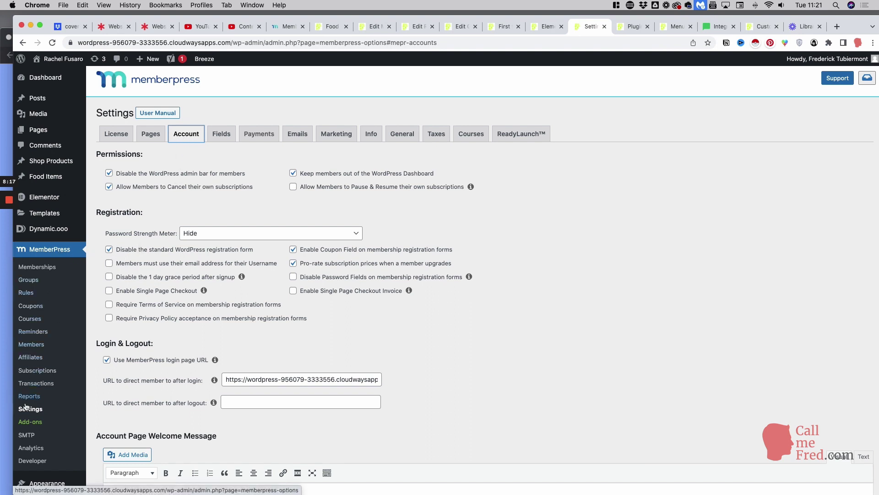
scroll(174, 293, "down", 1)
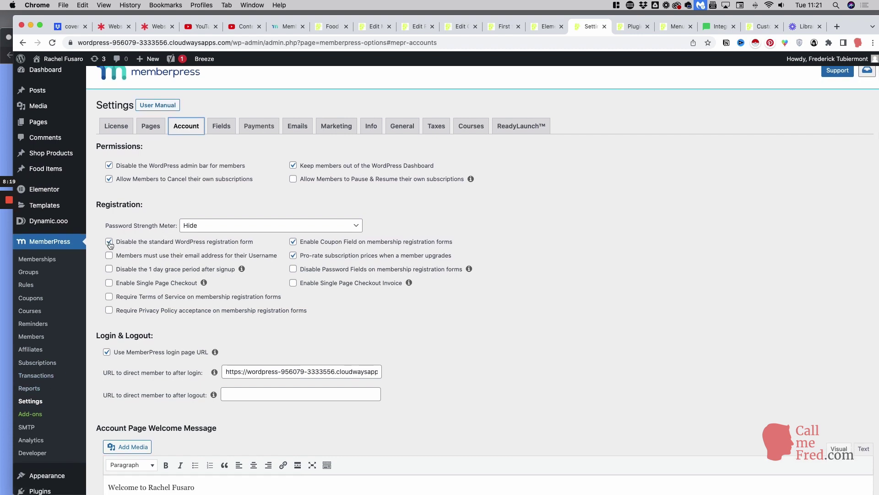
left_click(109, 244)
left_click(110, 244)
Step: Show the logged-out Home Page in the incognito window, with its Sign Up and Log In menu links
key("super+grave")
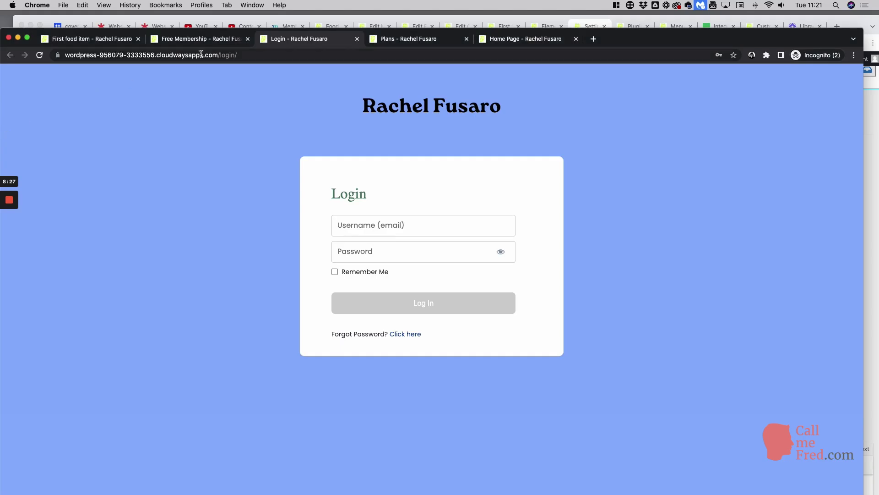
left_click(202, 54)
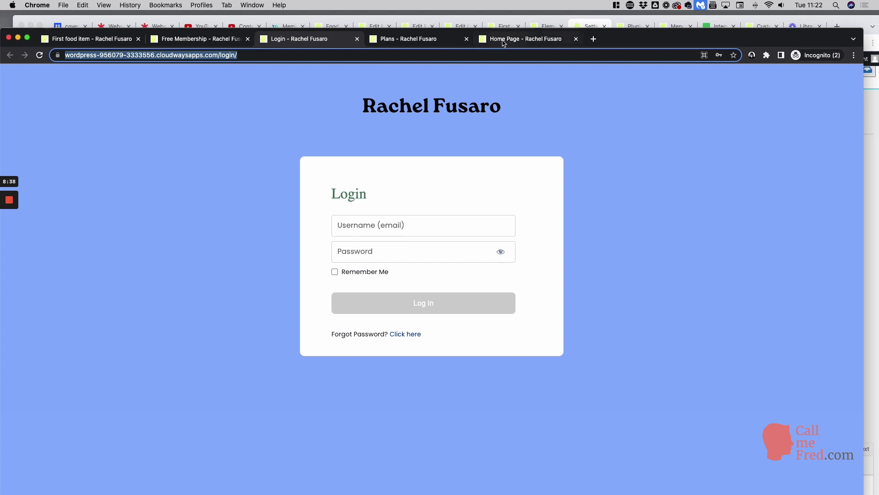
left_click(503, 42)
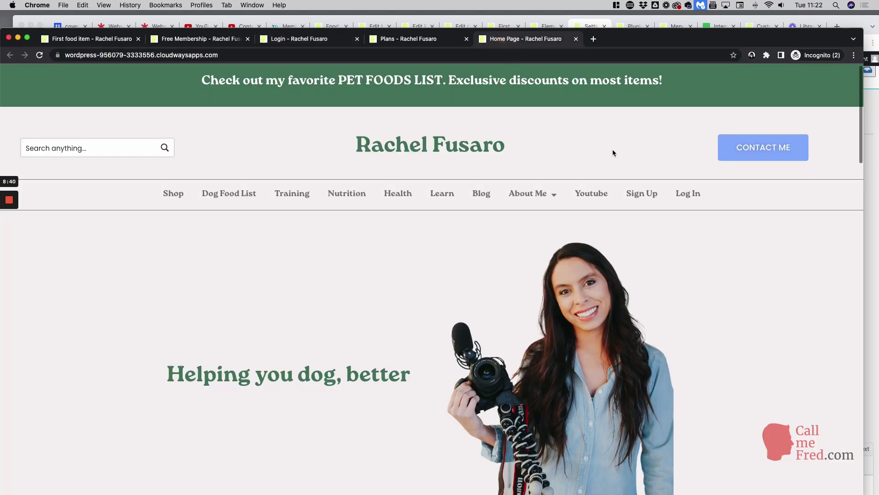
Step: Point out the active Login or Logout Menu Item and User Menus plugins in Installed Plugins
left_click(756, 26)
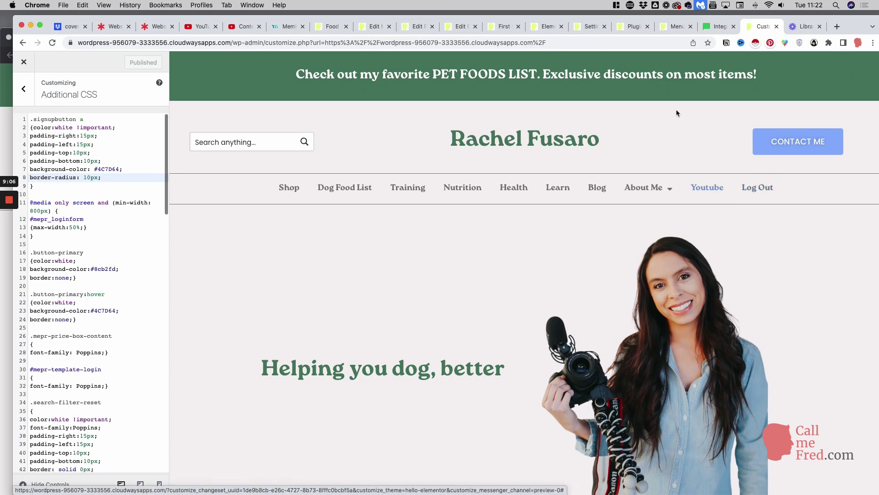
left_click(632, 28)
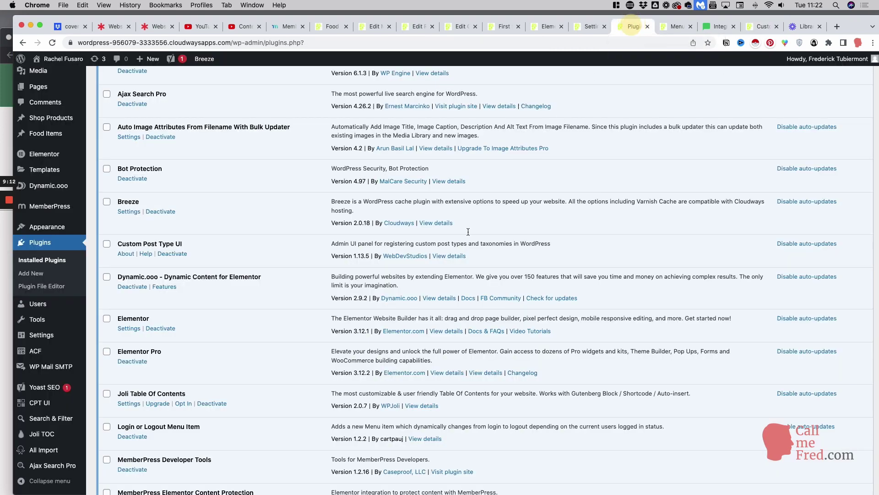
scroll(240, 269, "down", 5)
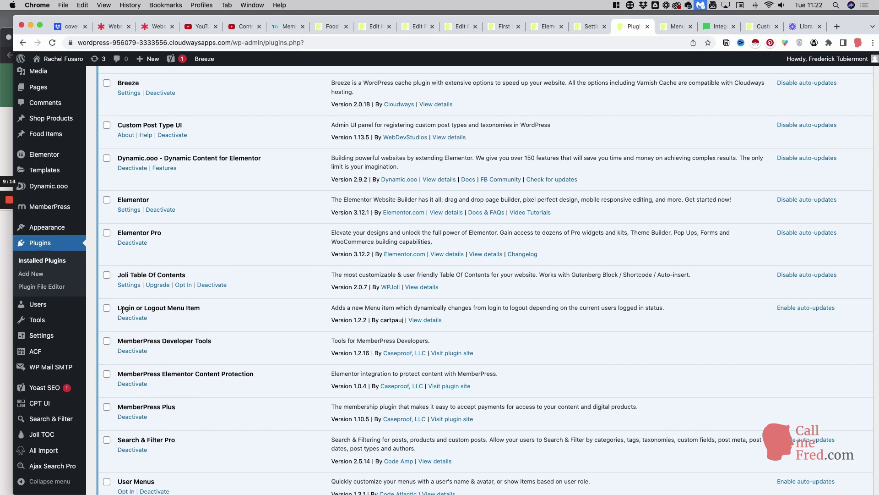
left_click_drag(200, 308, 123, 309)
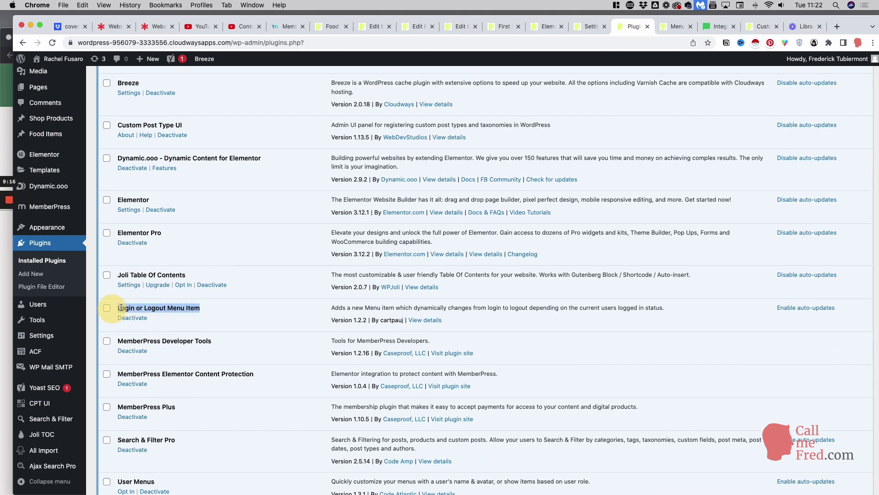
scroll(208, 304, "down", 3)
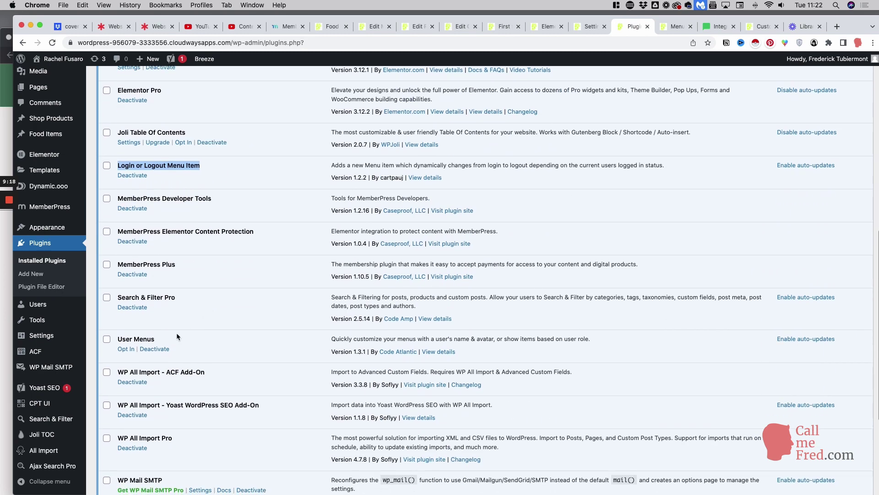
left_click_drag(156, 339, 102, 341)
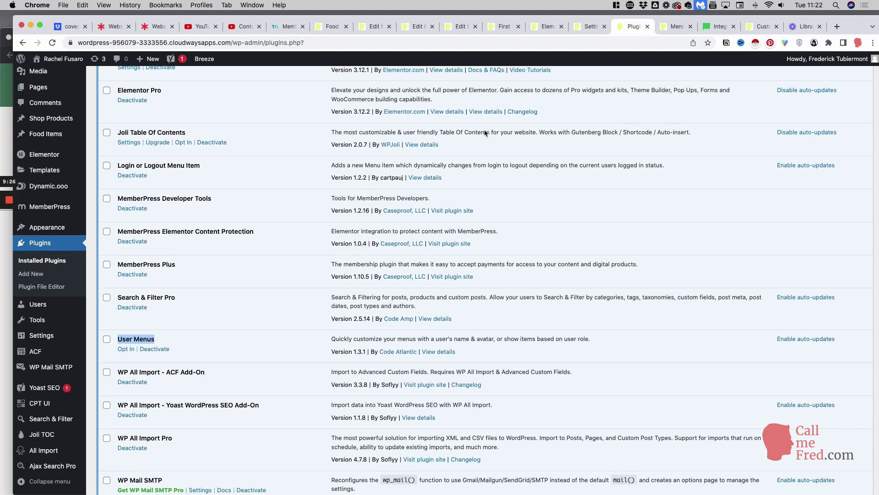
Step: Inspect the Top Menu's Sign Up item settings and the membership Groups available to add
left_click(670, 26)
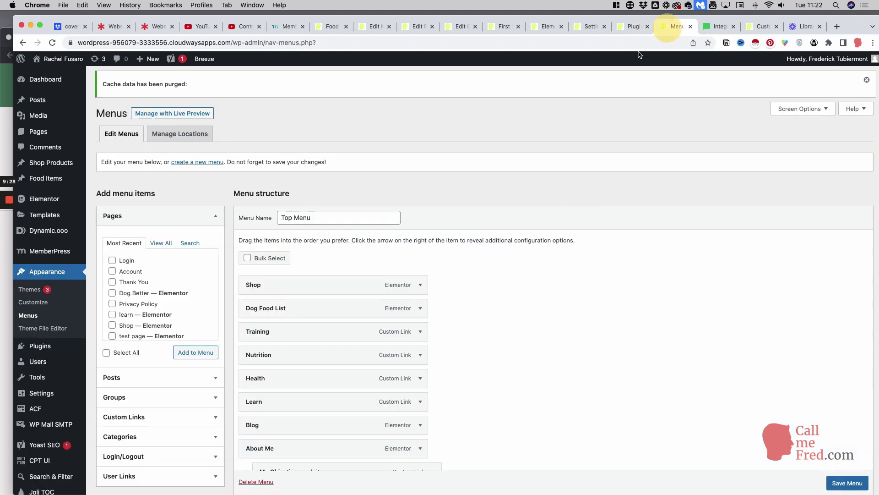
scroll(499, 251, "down", 2)
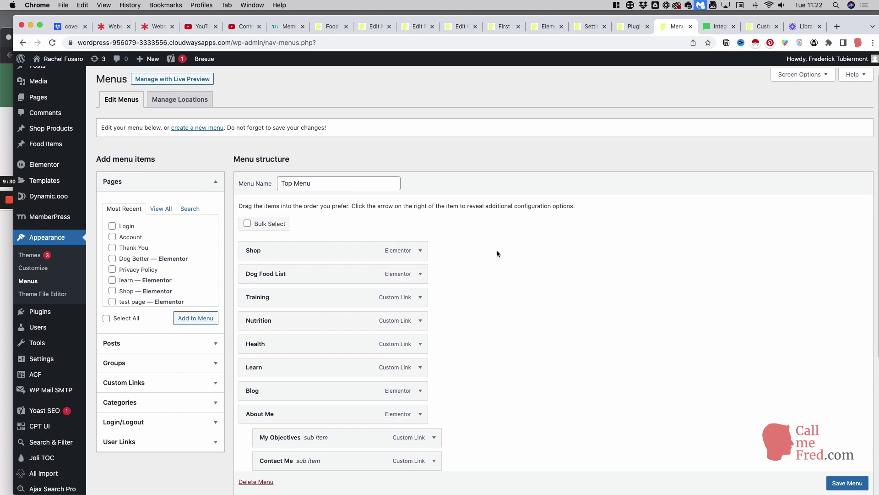
scroll(496, 249, "up", 2)
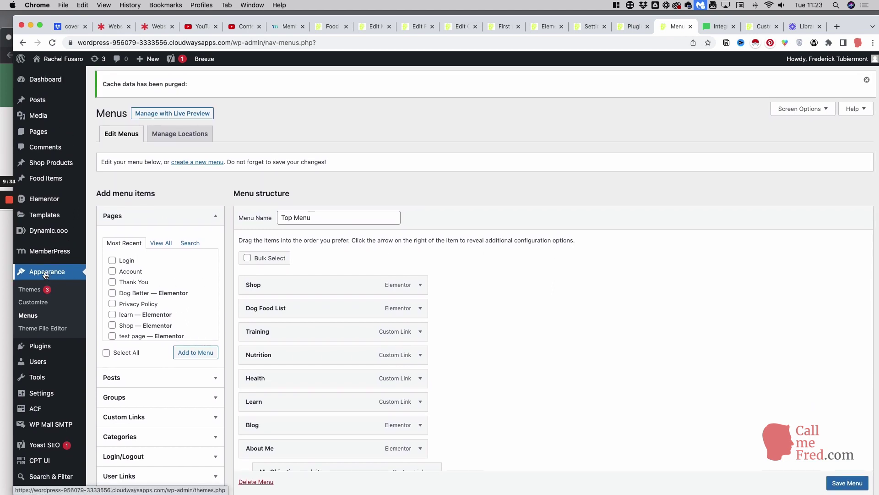
scroll(353, 310, "down", 5)
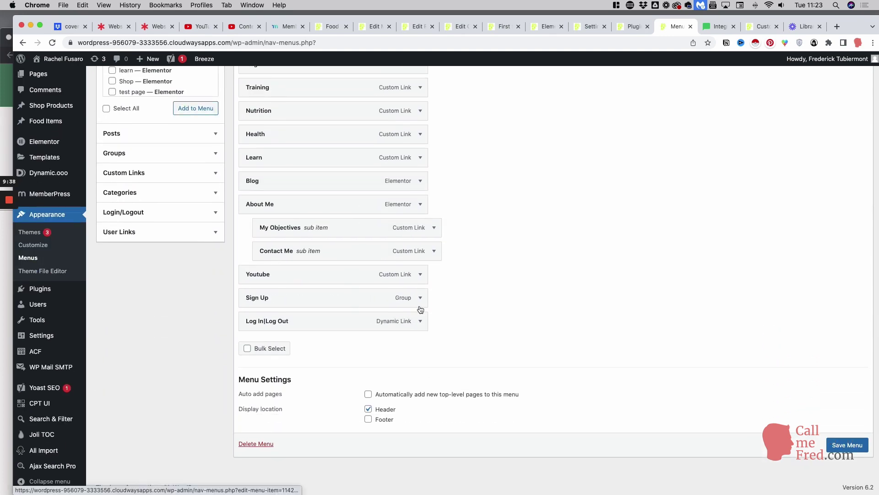
left_click(420, 302)
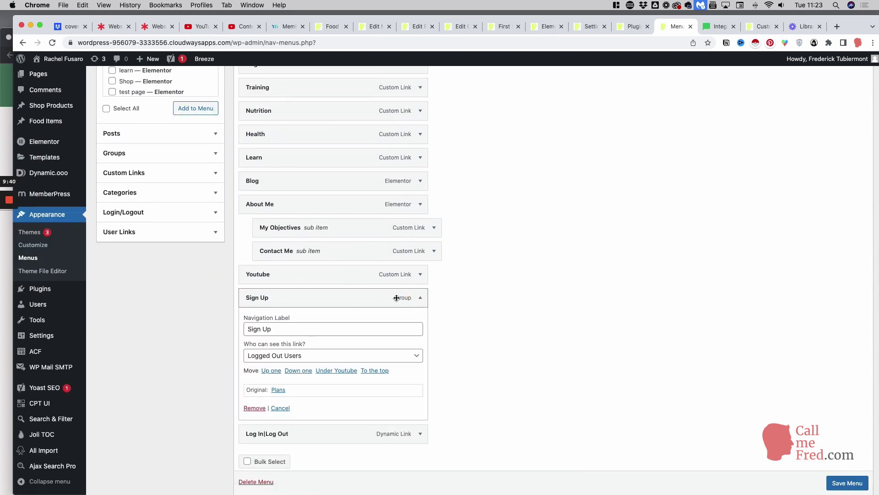
left_click(420, 300)
scroll(115, 280, "up", 5)
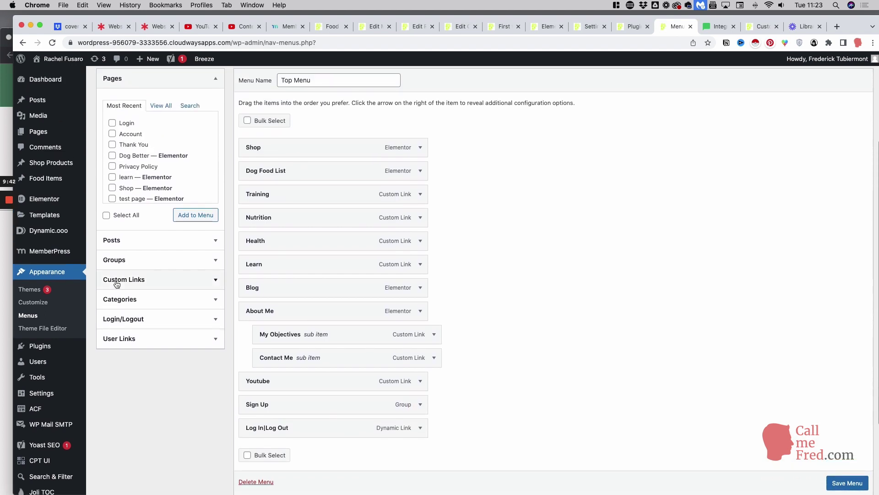
left_click(207, 261)
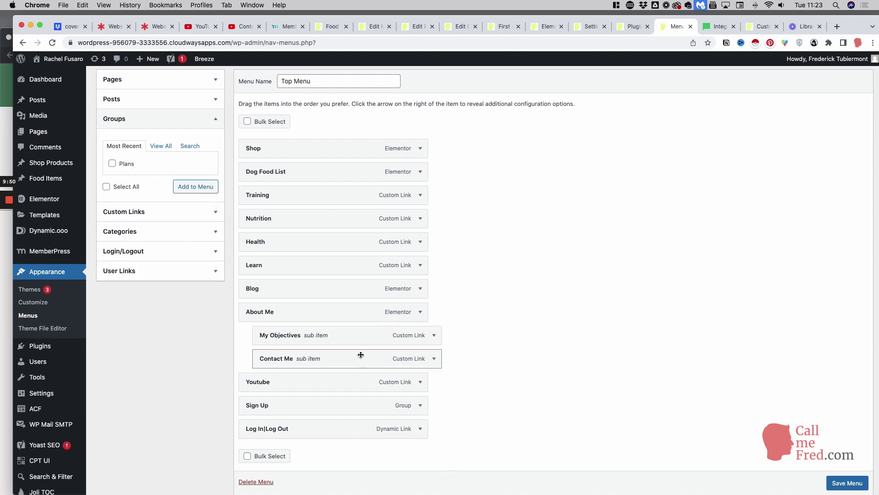
Step: Recheck the Sign Up item, then view the incognito Plans page with its Free Membership card
left_click(420, 405)
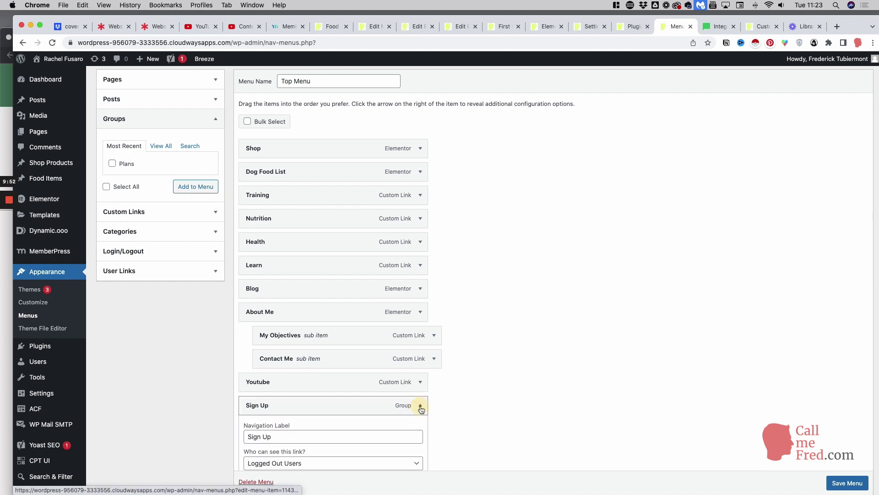
scroll(419, 406, "down", 3)
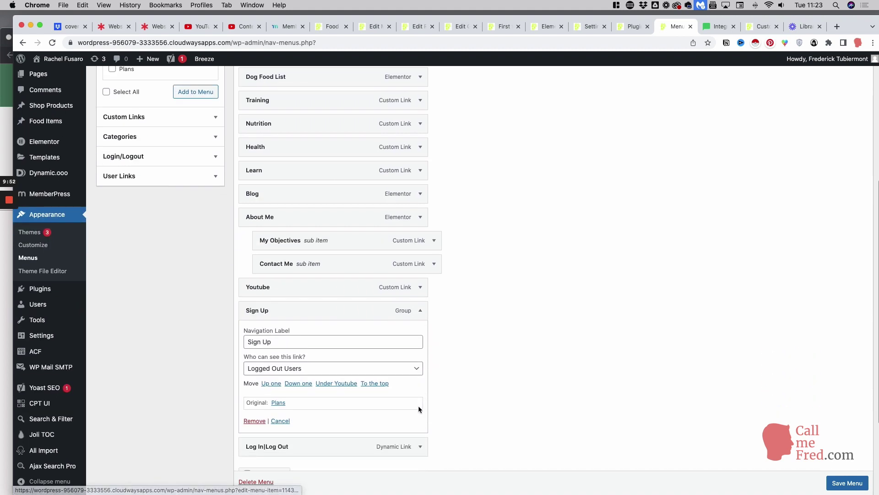
left_click(420, 310)
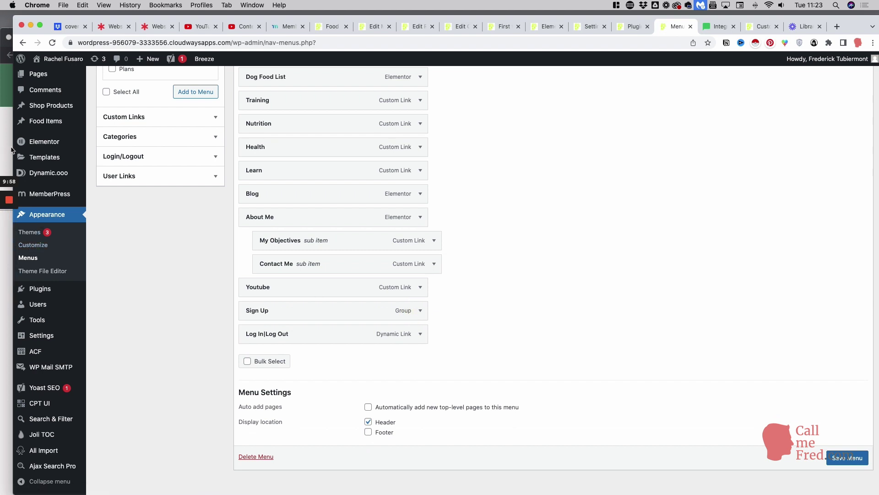
key("super+grave")
left_click(389, 38)
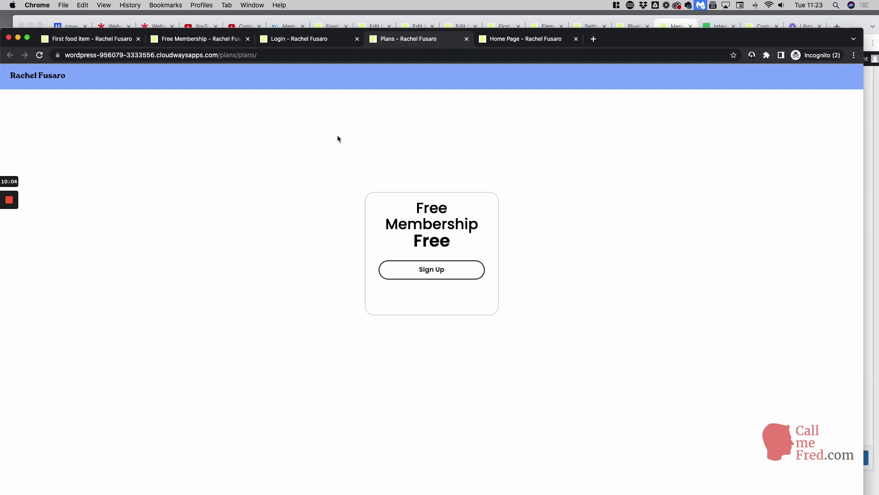
Step: Compare the Free Membership registration form with the Plans page, then return to the Menus editor
left_click(202, 41)
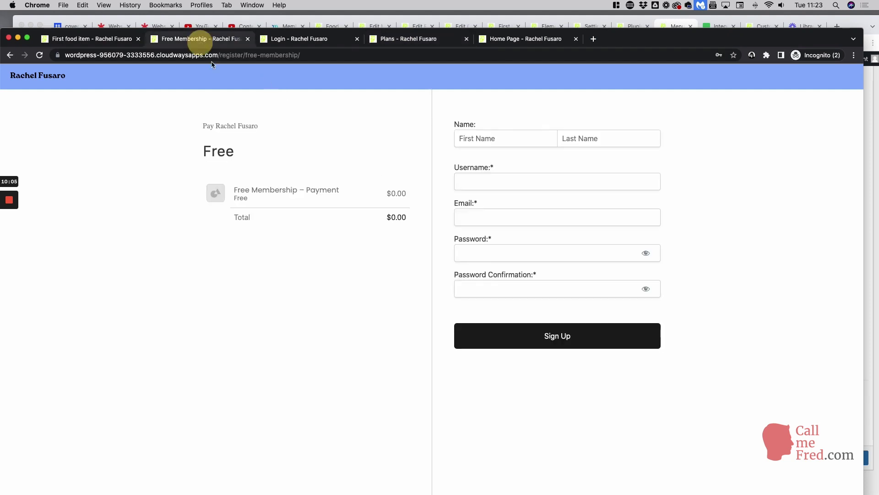
left_click(390, 40)
left_click(196, 39)
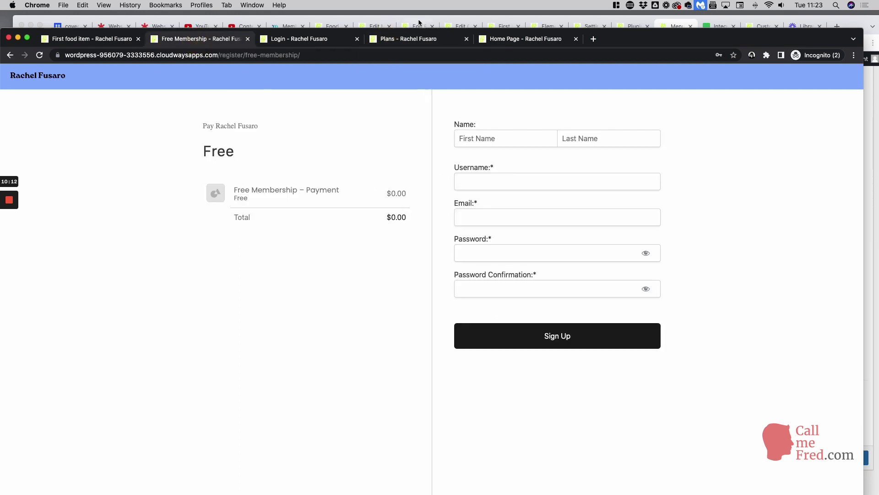
left_click(414, 40)
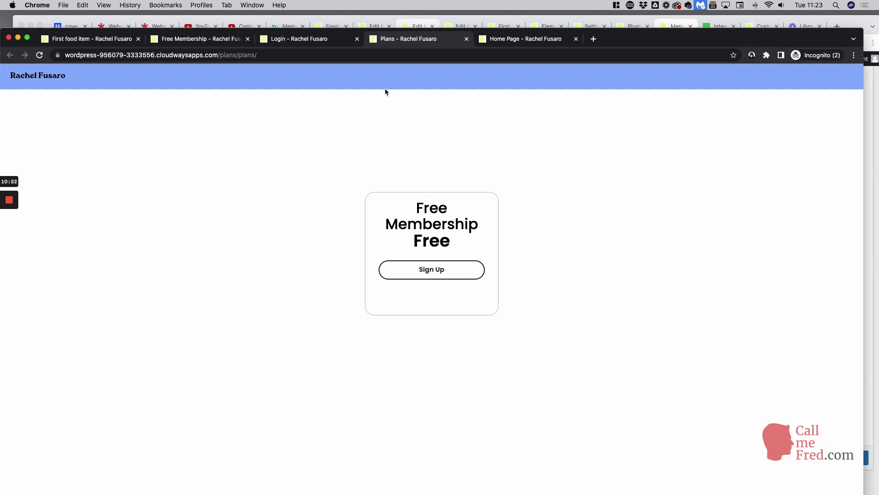
left_click(668, 27)
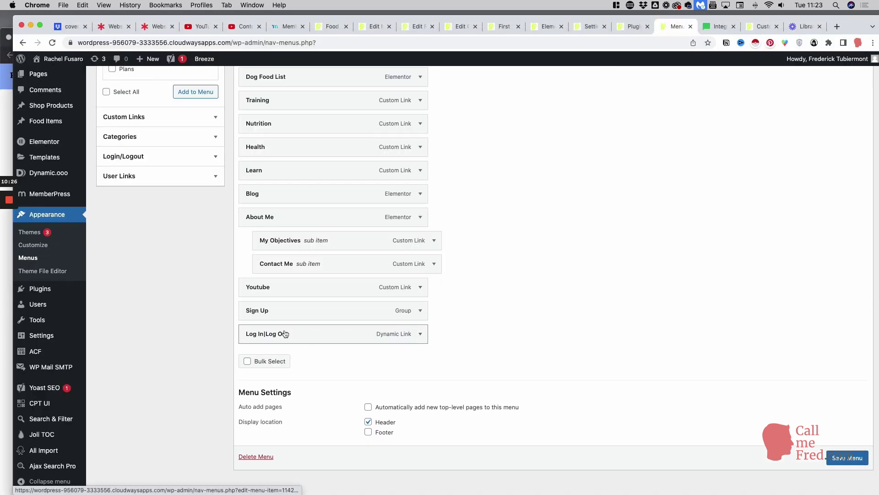
Step: Inspect the Log In|Log Out item (URL #lolmiloginout#, visibility Everyone) and the Login/Logout link options
left_click(420, 334)
scroll(465, 331, "down", 2)
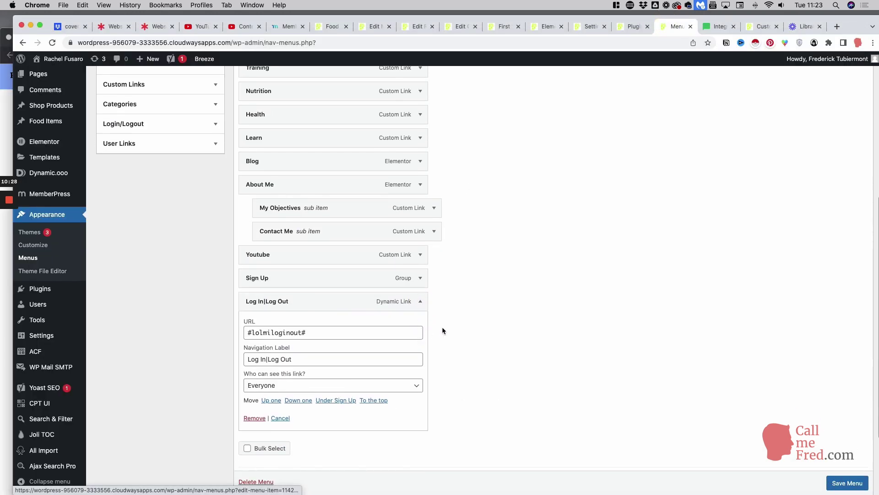
scroll(413, 329, "up", 3)
left_click(137, 177)
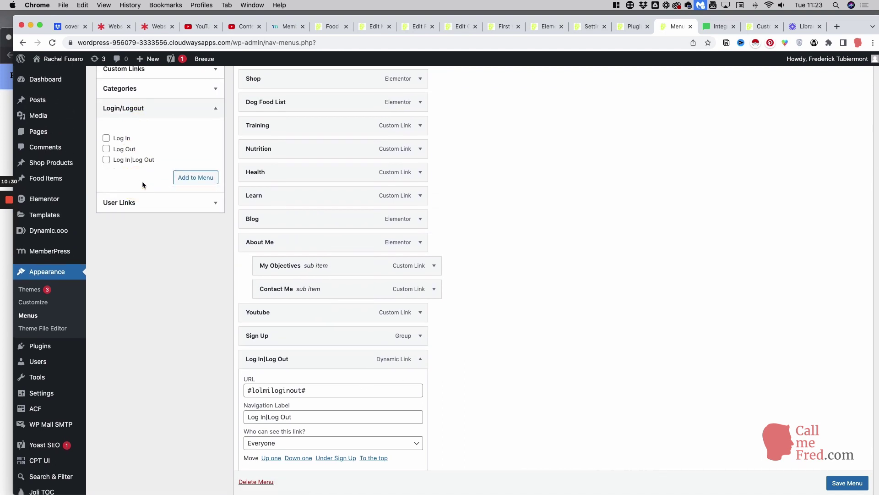
scroll(142, 185, "up", 3)
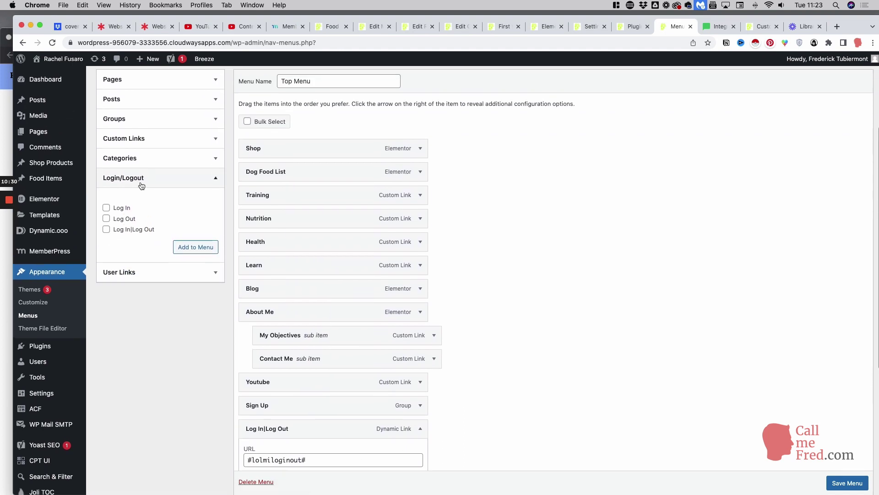
left_click(213, 181)
scroll(317, 211, "down", 5)
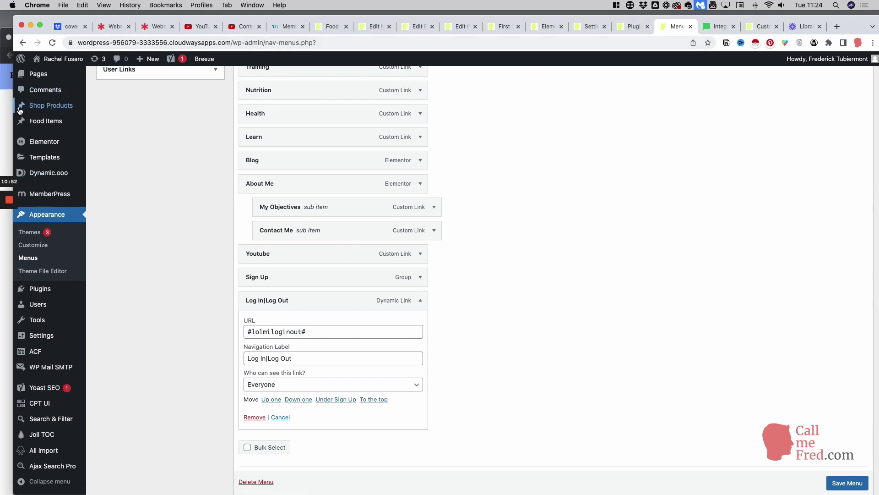
Step: As a visitor, view the Home Page, then the gated First food item page with its login form and Sign Up button
key("super+grave")
left_click(515, 40)
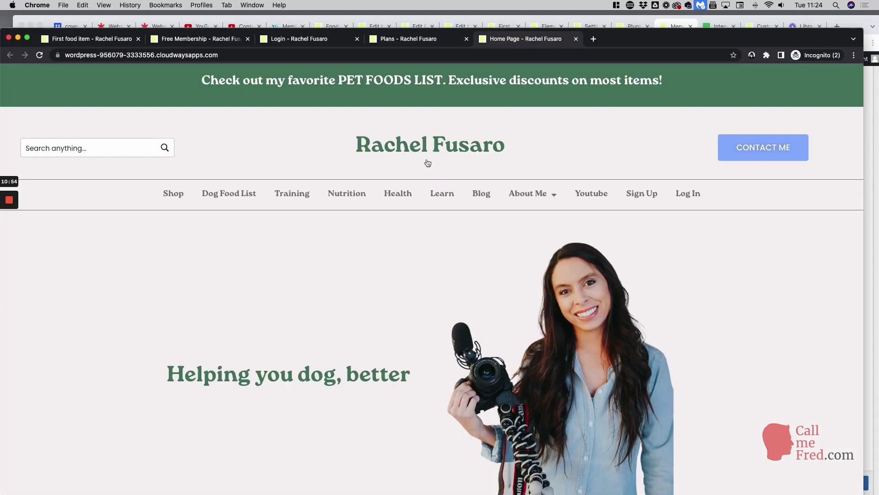
scroll(427, 158, "down", 2)
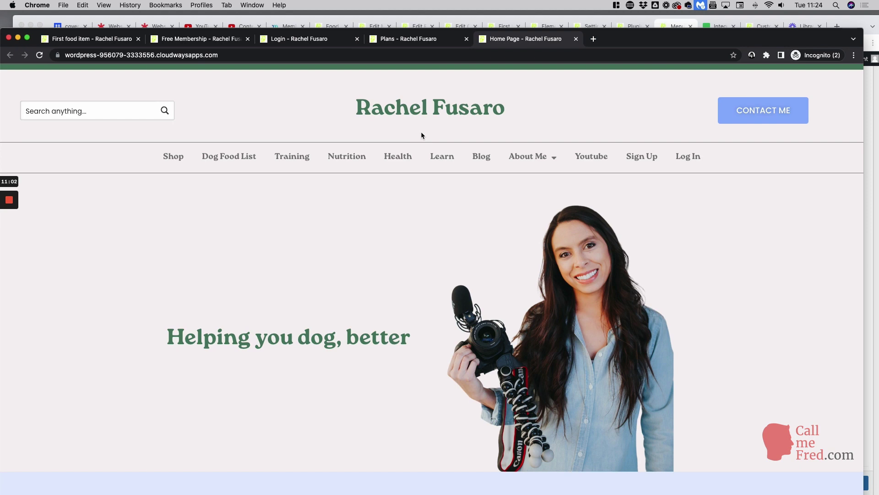
left_click(117, 40)
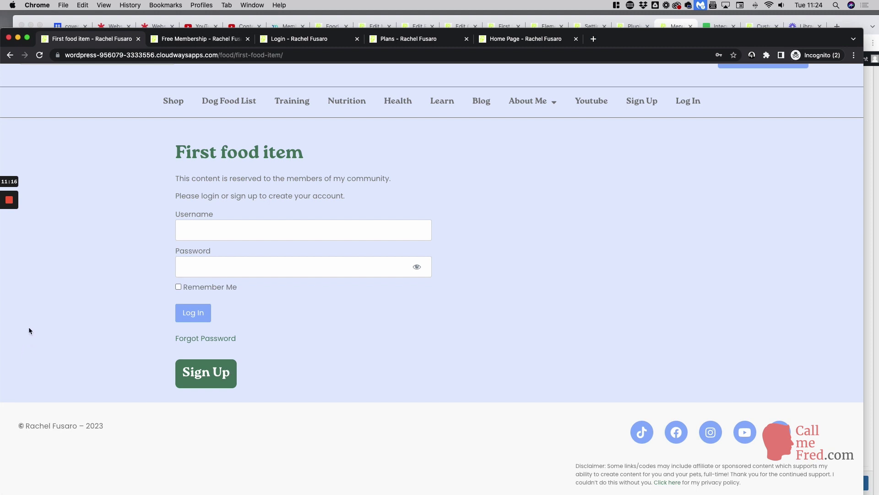
scroll(440, 176, "up", 3)
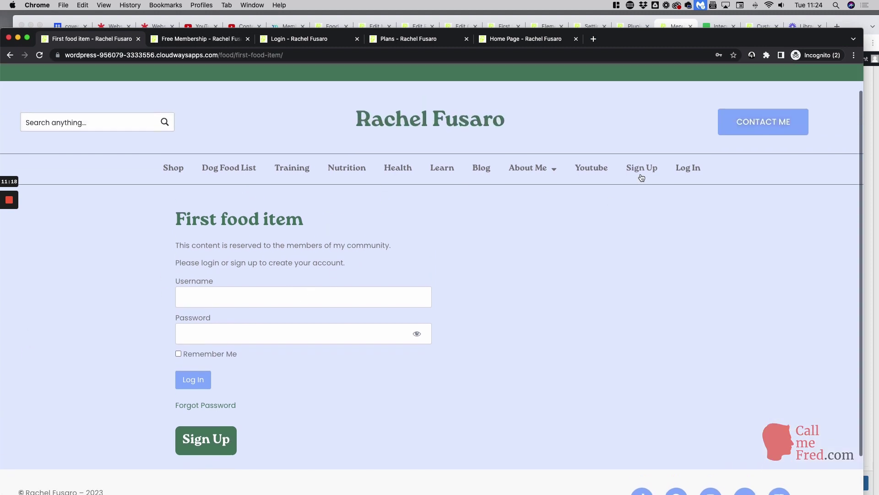